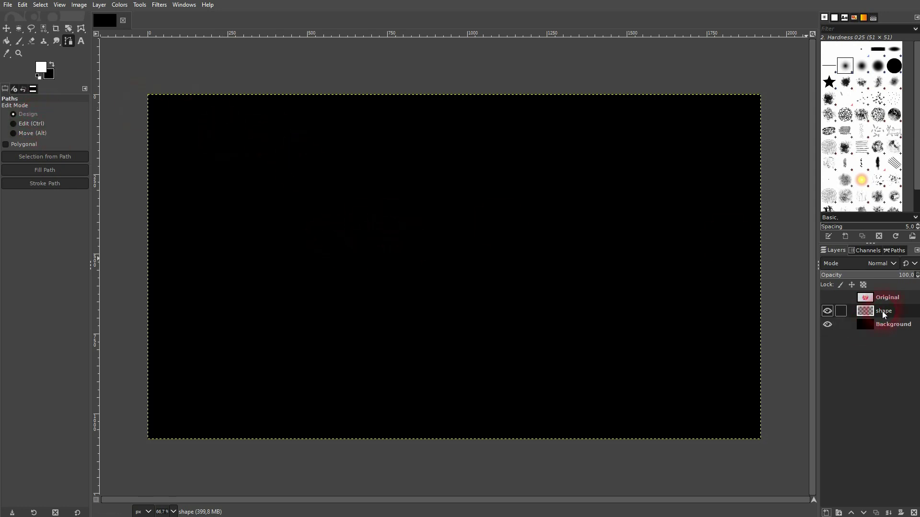
Draw a five-point straight-edged path in the upper left and close it at its first anchor
click(235, 151)
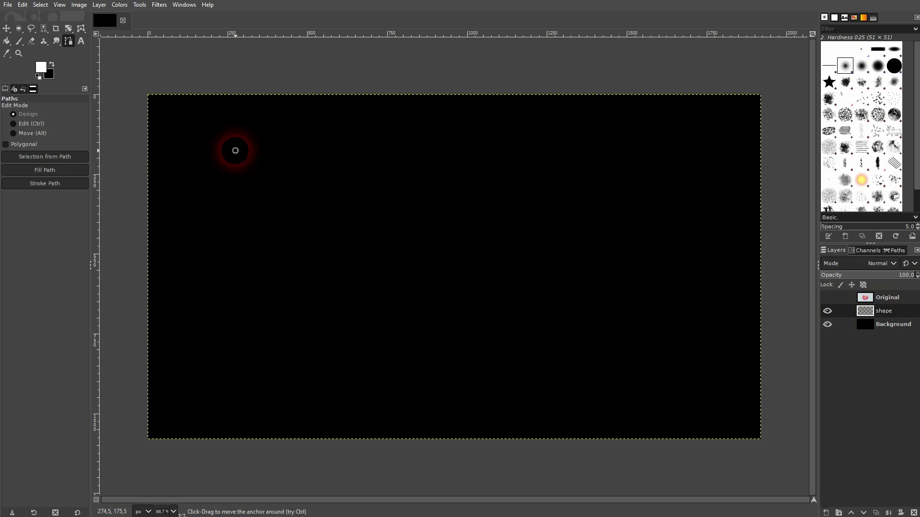
click(396, 127)
click(452, 228)
click(264, 229)
click(315, 163)
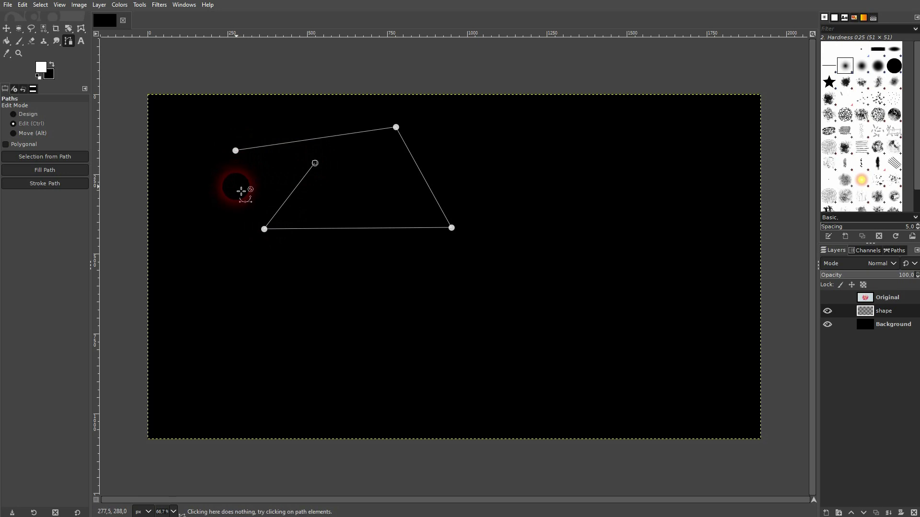
click(235, 151)
key(ctrl)
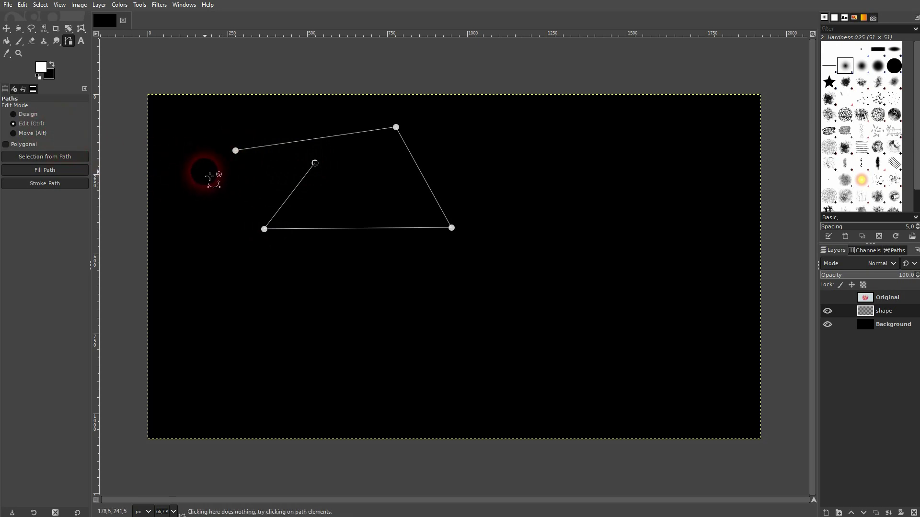
ctrl+click(235, 150)
Turn the path into a selection, bucket-fill it white, then deselect
right_click(351, 179)
mouse_move(416, 215)
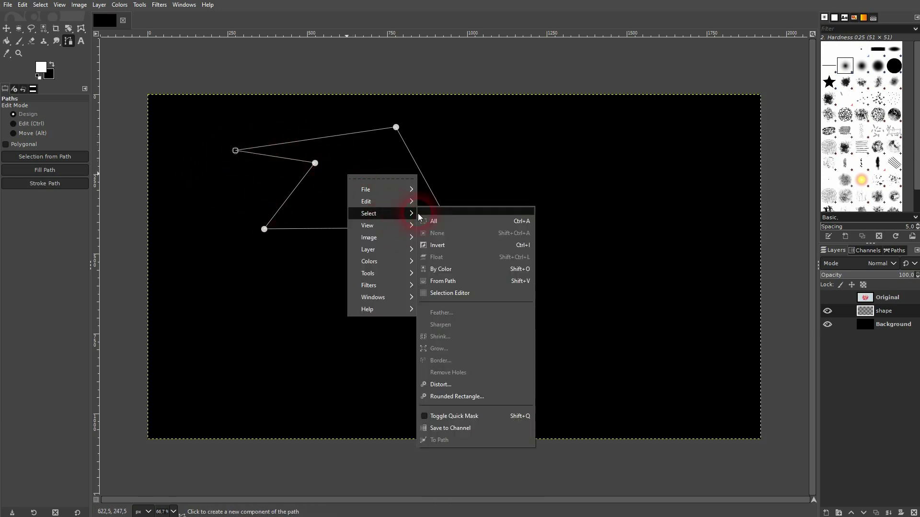
click(475, 281)
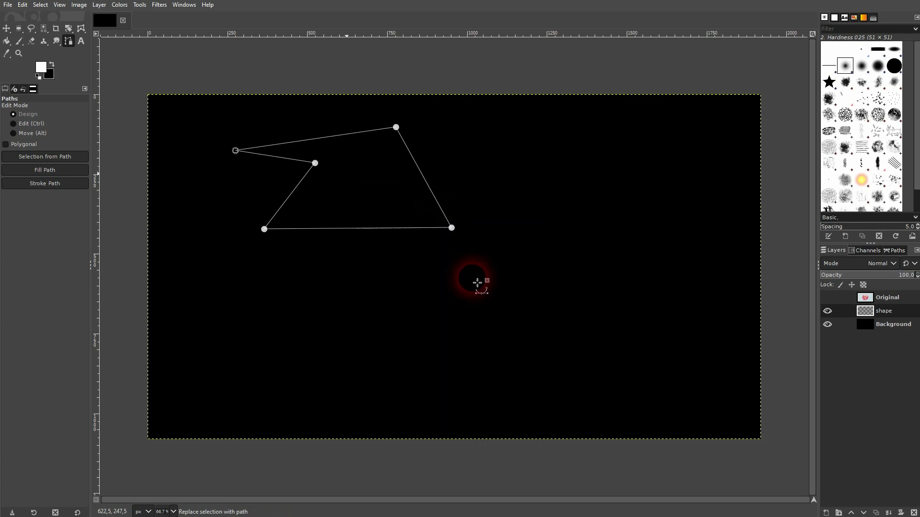
click(7, 41)
click(362, 190)
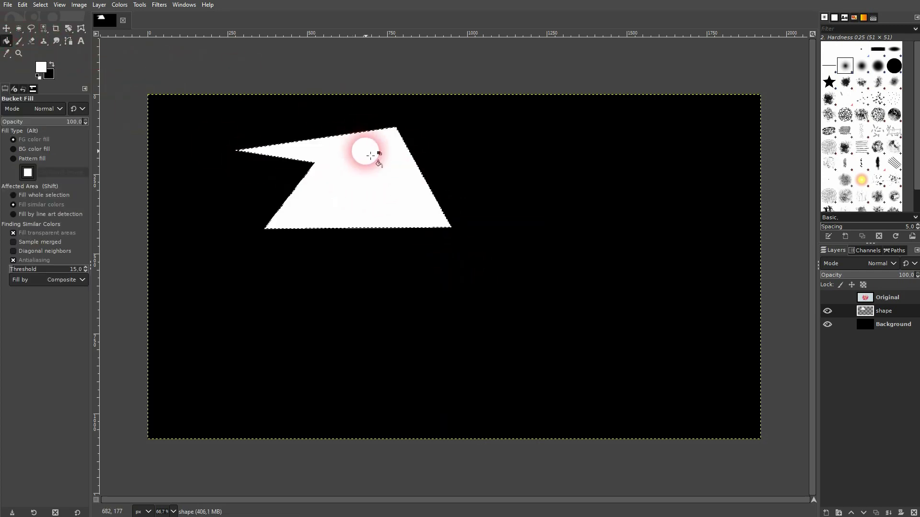
key(ctrl+shift+a)
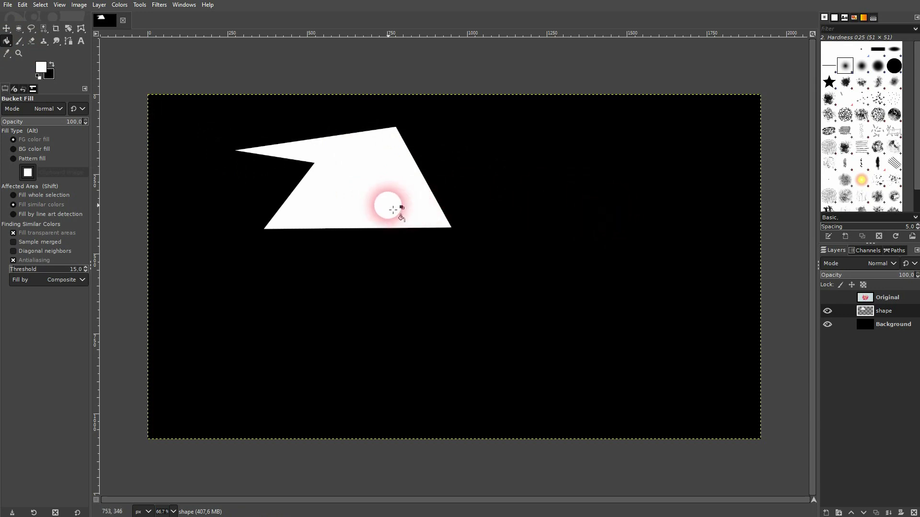
Draw a closed path with curved edges on the right side of the canvas
click(68, 41)
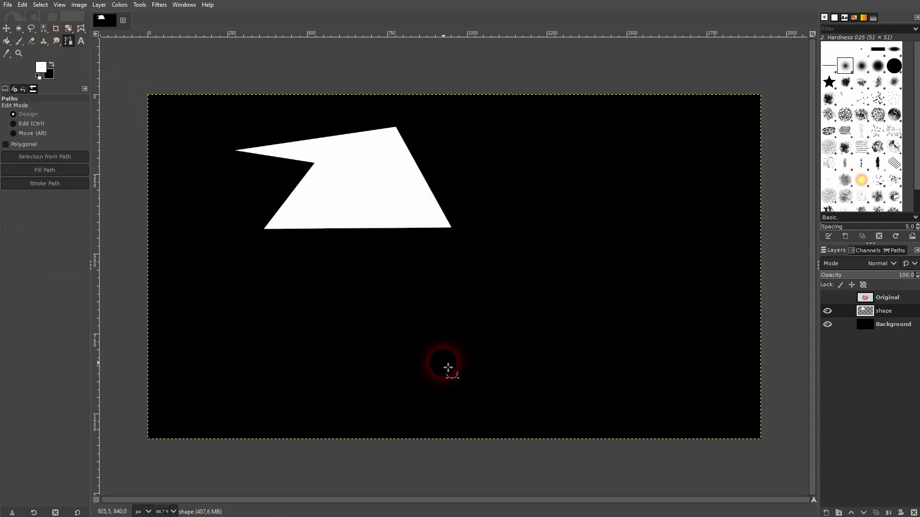
click(517, 217)
drag(623, 172, 675, 212)
click(688, 281)
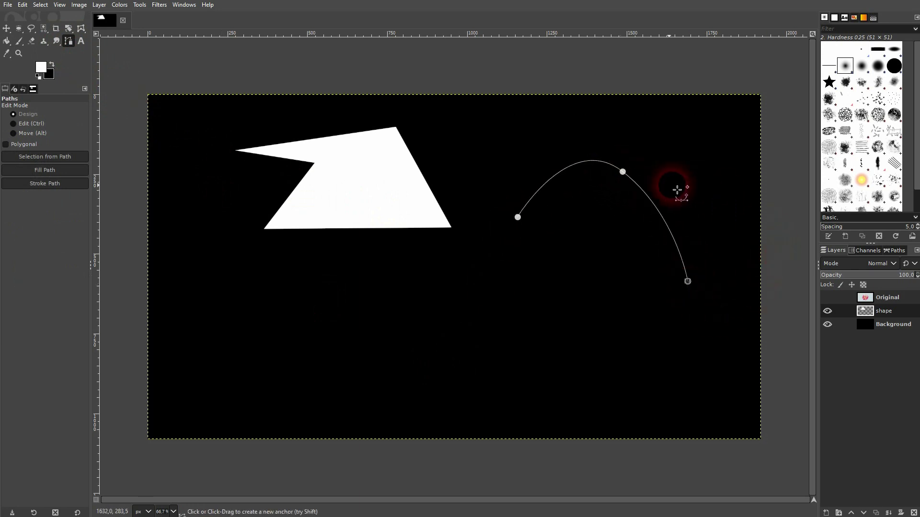
click(578, 342)
drag(547, 281, 499, 324)
click(445, 290)
click(559, 233)
click(517, 217)
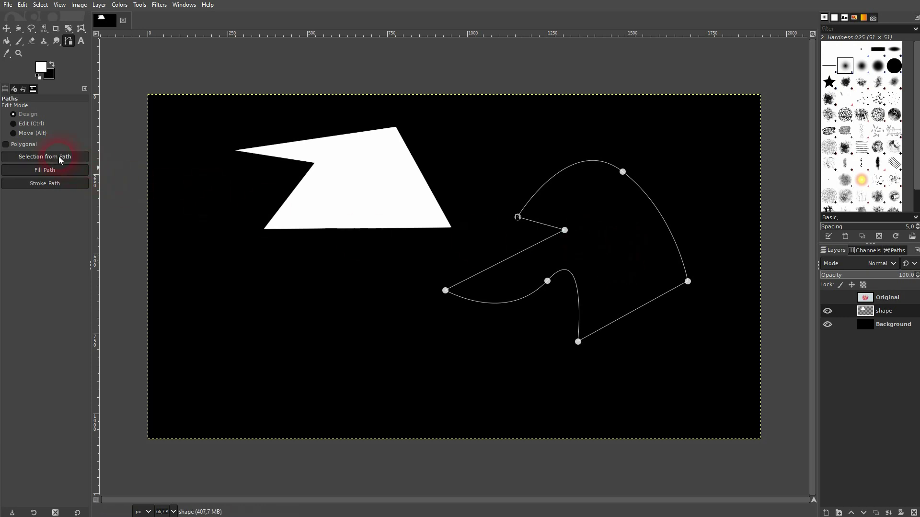
Convert the curved path to a selection, fill it white, and choose Select > None
click(45, 157)
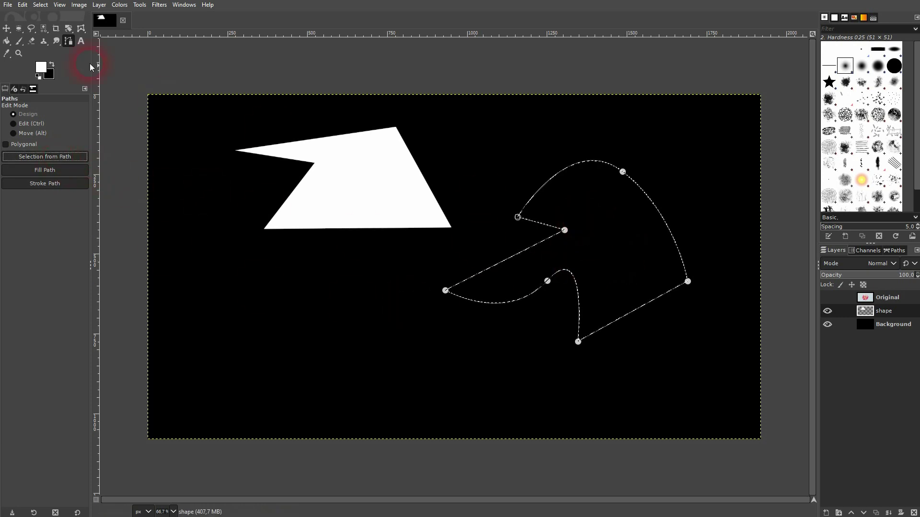
click(8, 40)
click(629, 249)
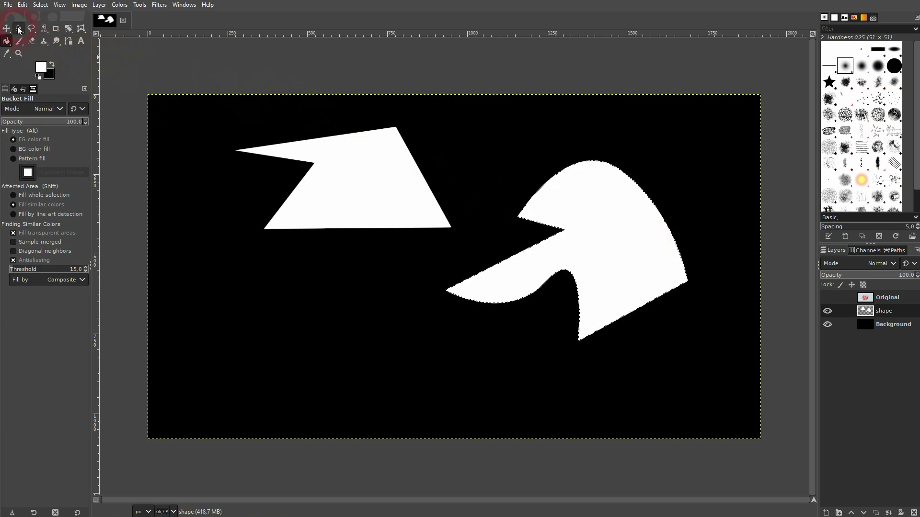
click(40, 4)
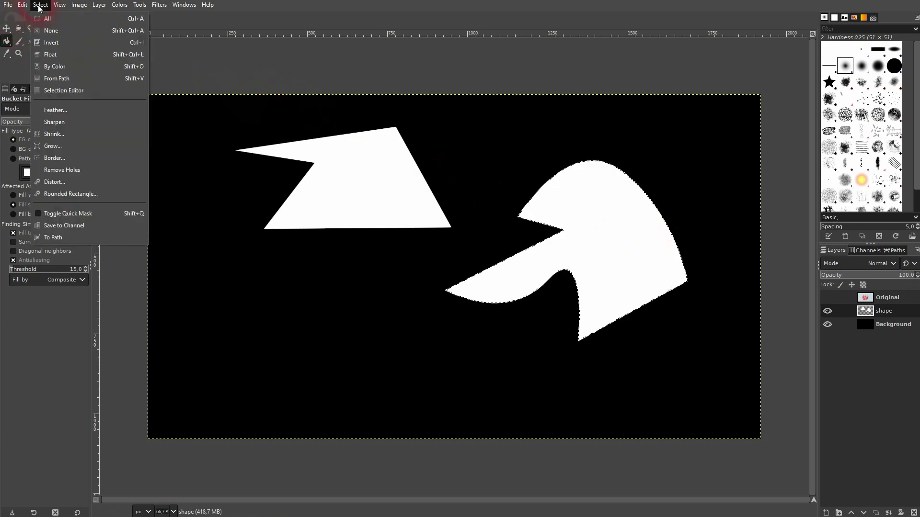
click(56, 33)
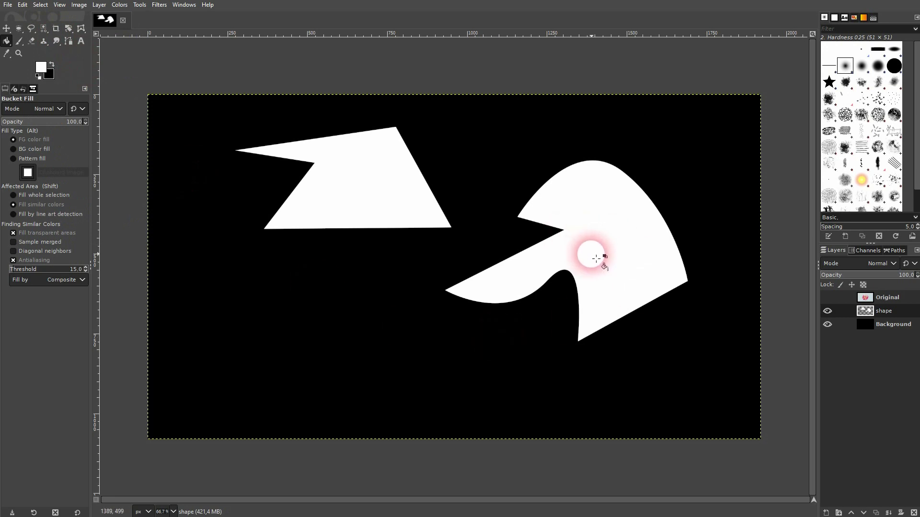
Draw a closed three-anchor outline in the lower left of the canvas
click(68, 41)
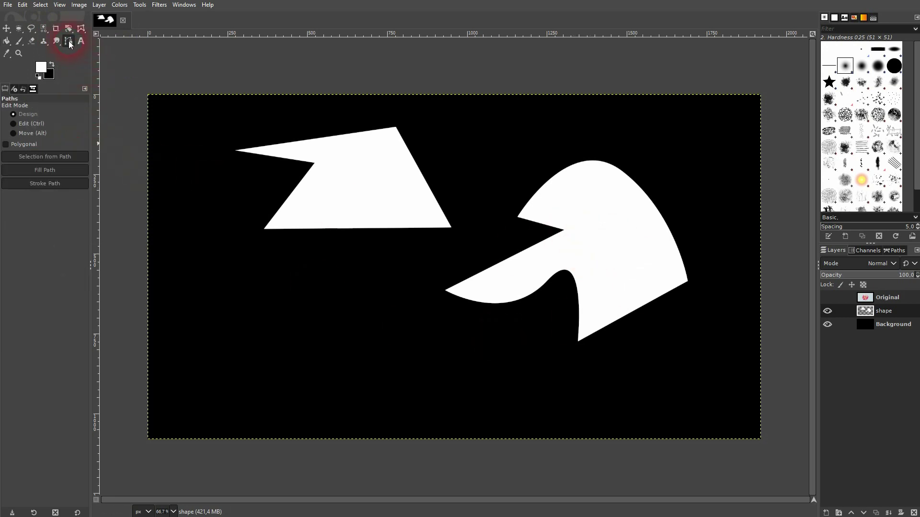
drag(235, 330, 285, 297)
click(390, 338)
click(301, 379)
ctrl+click(236, 329)
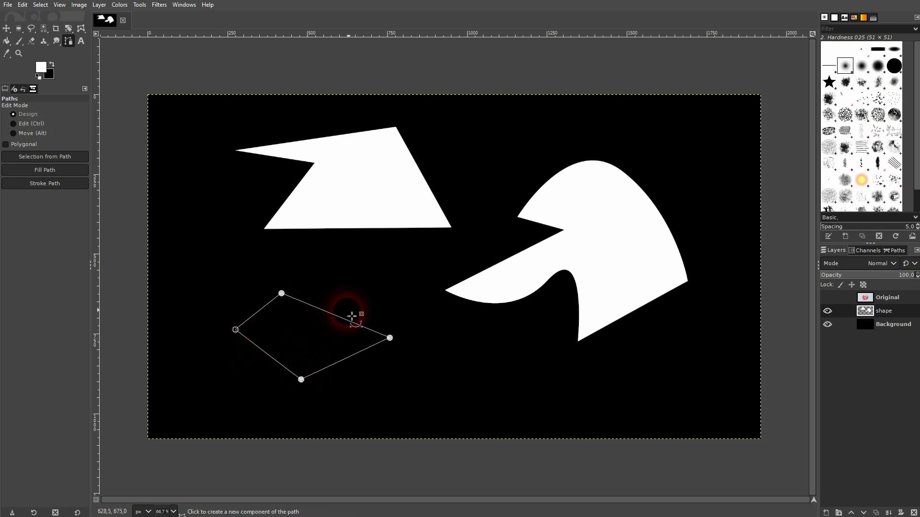
Bend the outline's edges and handles into curves, looping the left side like a teardrop
drag(331, 316, 369, 277)
drag(269, 313, 233, 286)
drag(278, 360, 244, 393)
drag(352, 360, 280, 325)
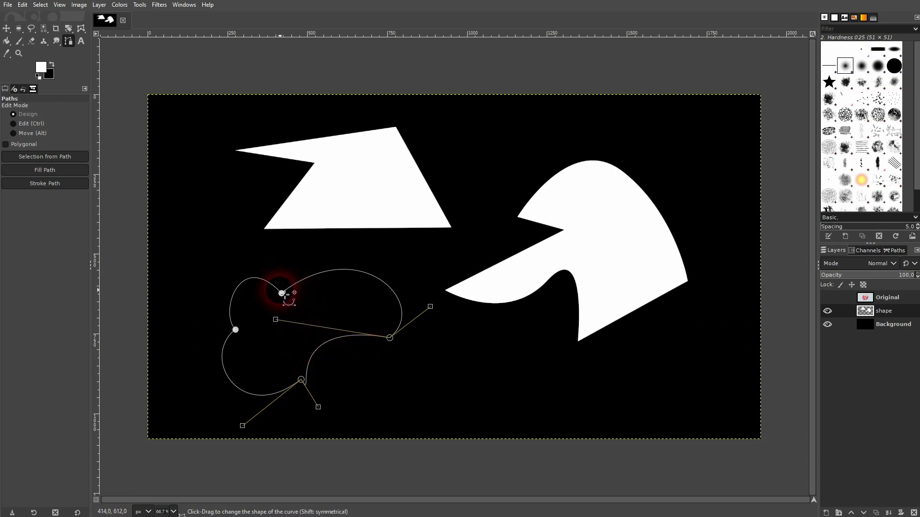
drag(281, 293, 261, 357)
drag(244, 249, 256, 360)
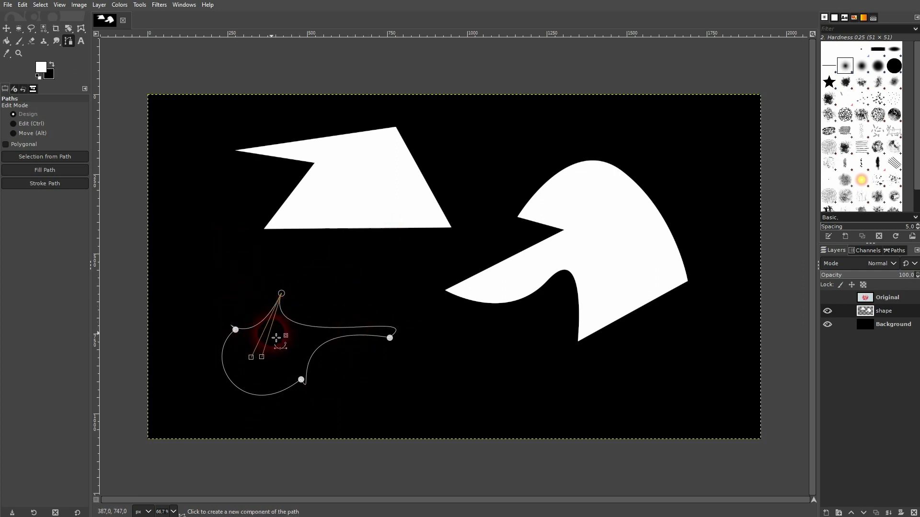
Fill the path with solid white using Fill Path
click(74, 176)
drag(76, 139, 253, 99)
click(276, 176)
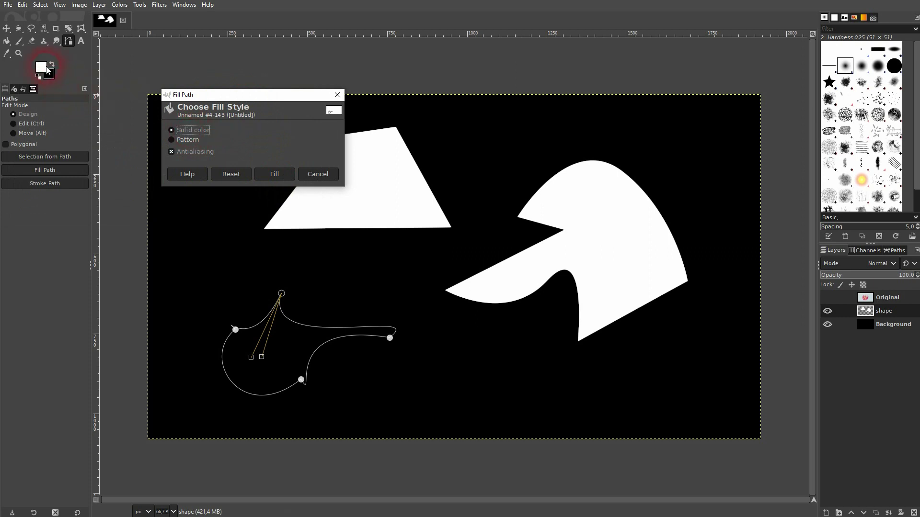
click(274, 175)
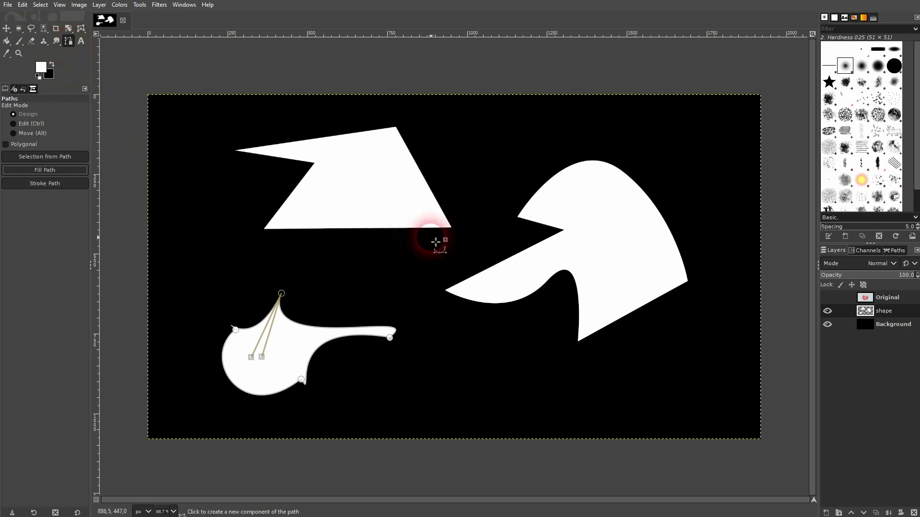
Add a new layer named shape #1
click(6, 30)
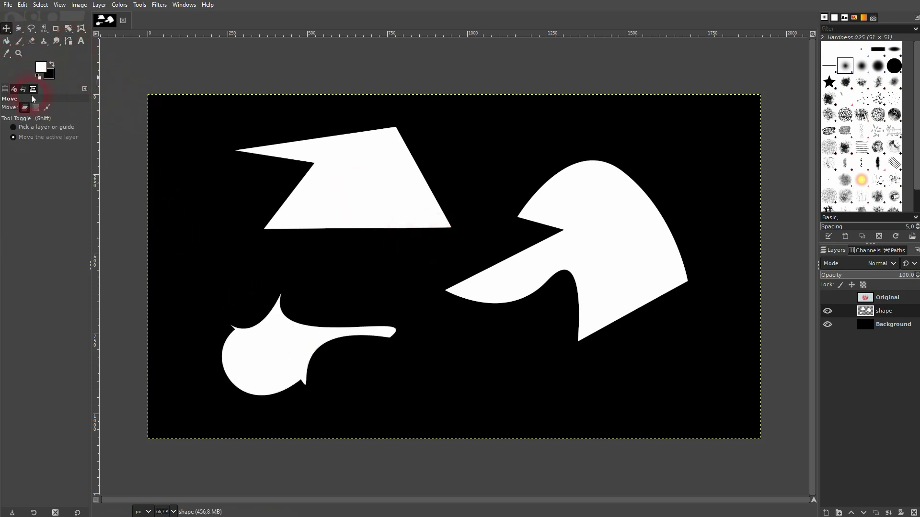
click(69, 42)
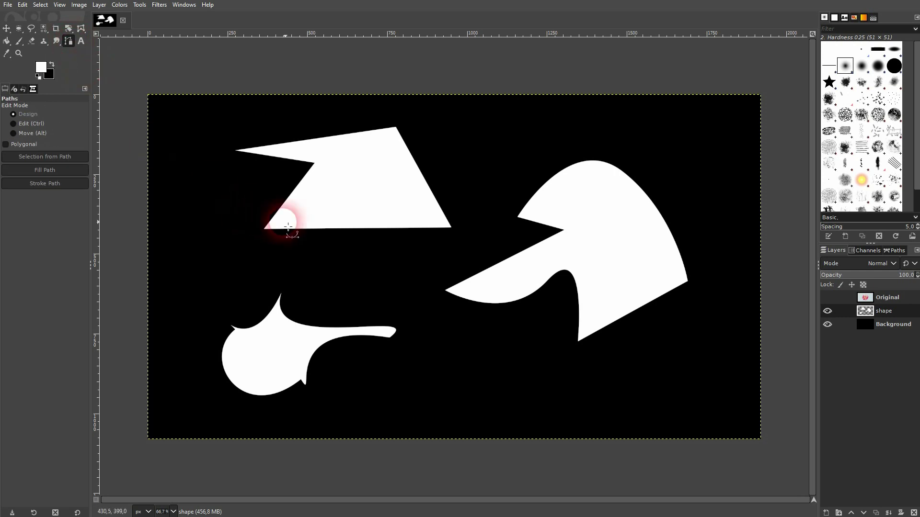
click(827, 512)
click(849, 505)
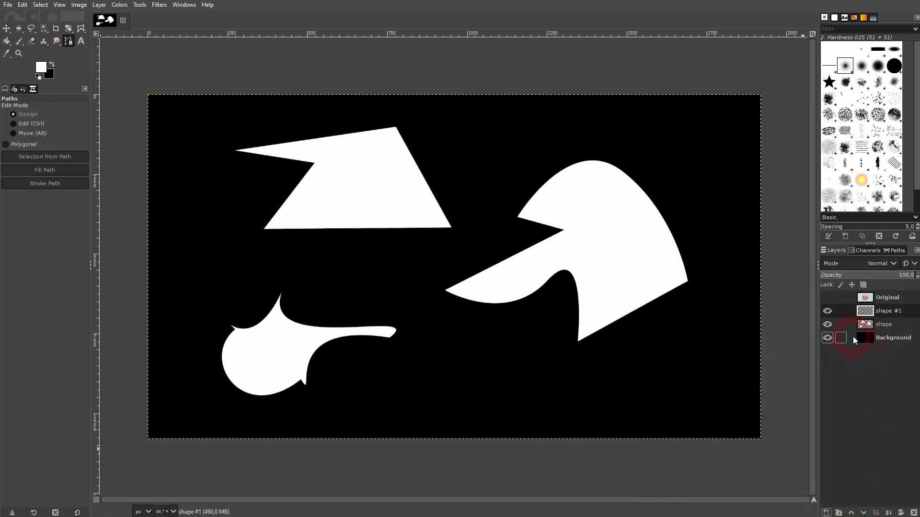
Draw an open practice path of curved and straight segments on the canvas
click(259, 218)
click(347, 149)
drag(475, 183, 514, 262)
click(436, 332)
drag(437, 332, 403, 229)
click(278, 280)
Reshape the path's curves in Edit mode and move the whole path to the upper right
click(27, 115)
click(30, 123)
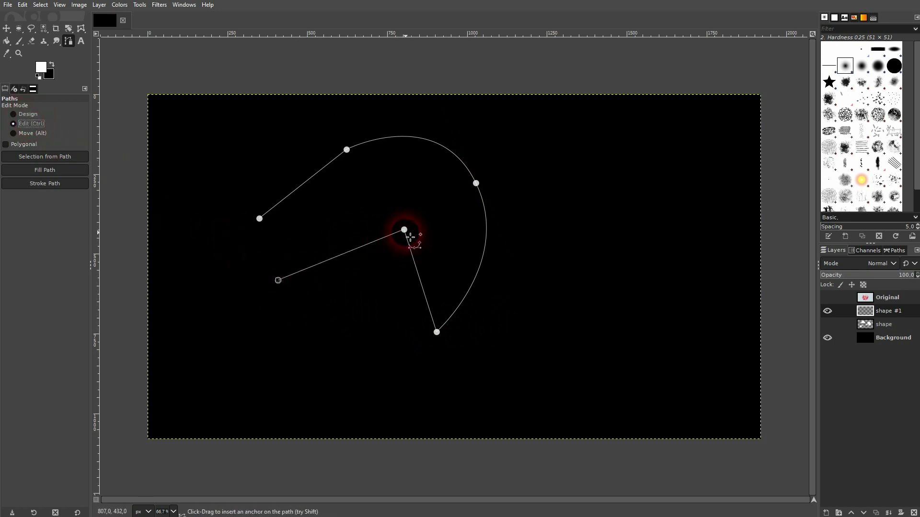
drag(404, 230, 363, 326)
drag(476, 183, 473, 141)
drag(444, 85, 396, 204)
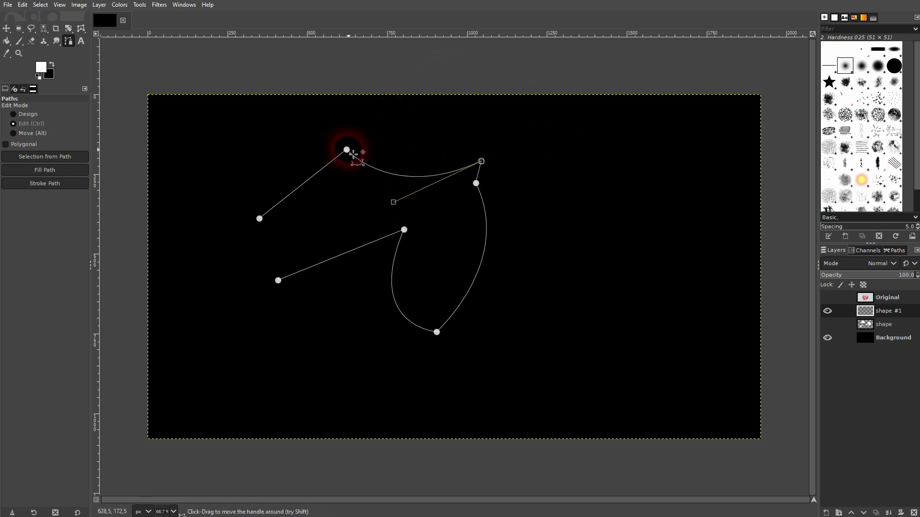
drag(352, 153, 367, 209)
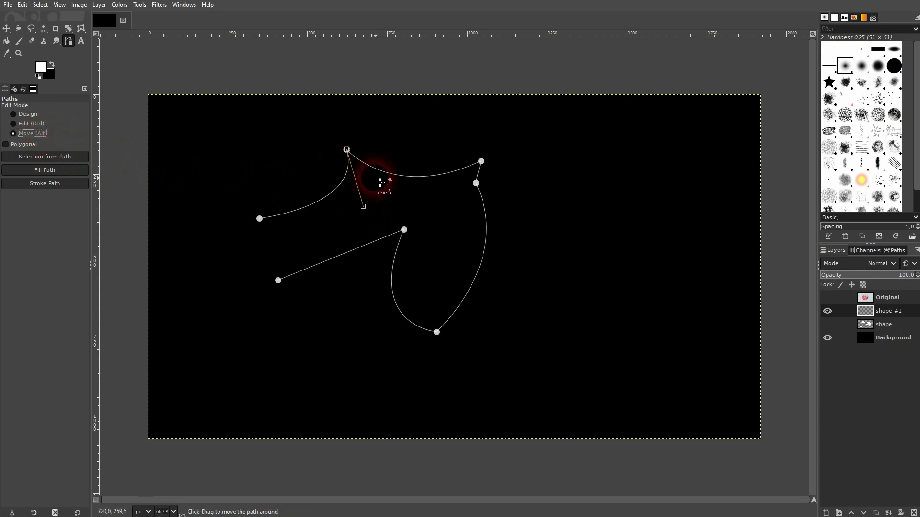
drag(415, 181, 621, 154)
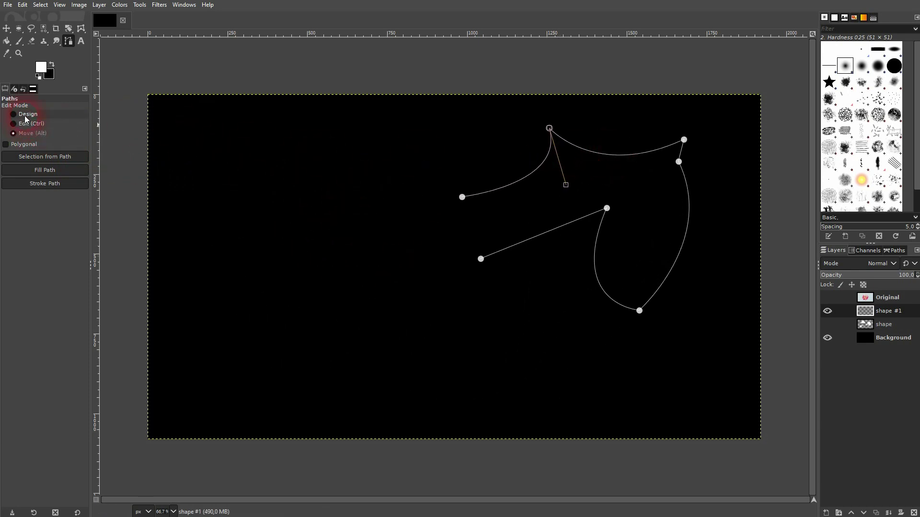
Extend the path with two more anchors and join it back to its start
click(25, 116)
click(480, 259)
click(407, 227)
click(399, 169)
ctrl+click(462, 197)
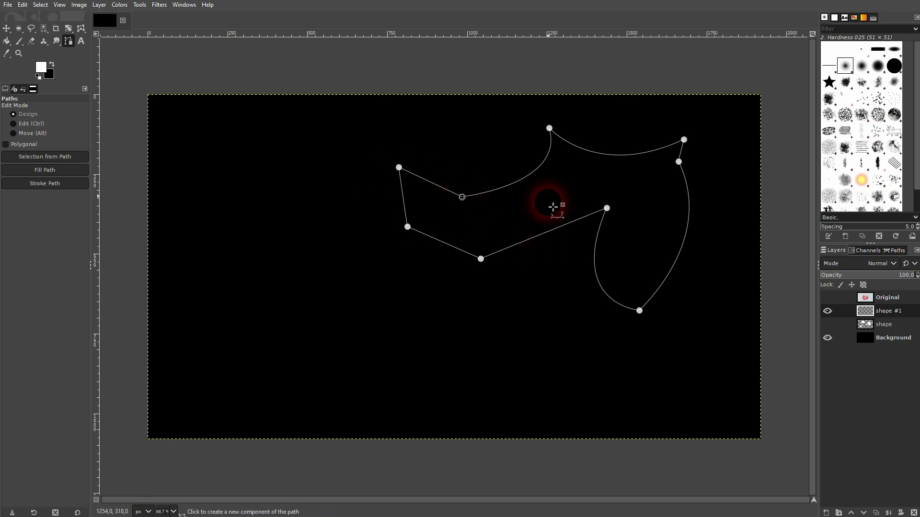
Stroke the closed path with a 20 px pure red (ff0000) line
click(73, 187)
mouse_move(88, 117)
mouse_down()
mouse_move(232, 120)
mouse_move(314, 157)
mouse_up()
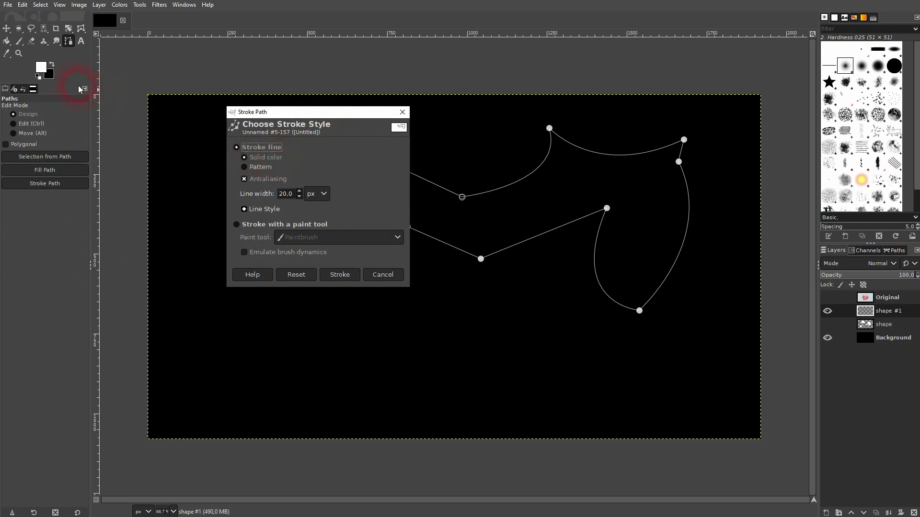
click(42, 72)
drag(254, 120, 327, 80)
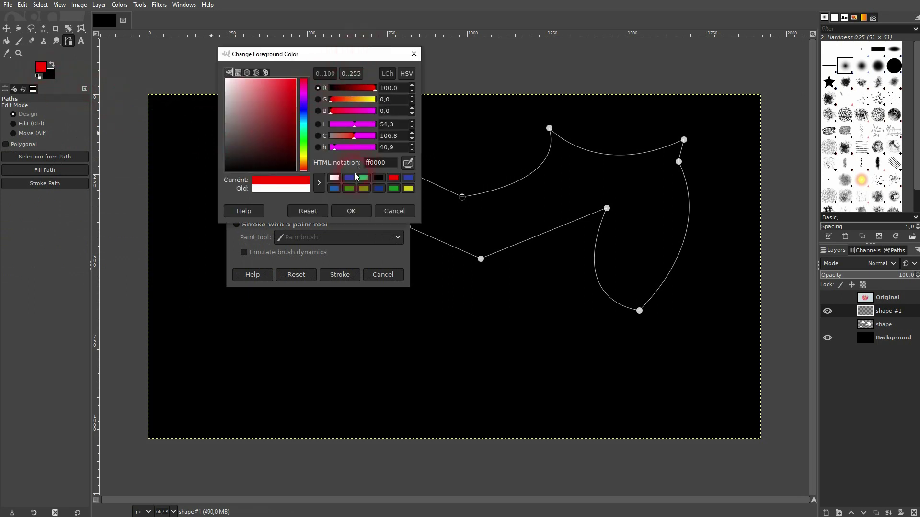
click(361, 212)
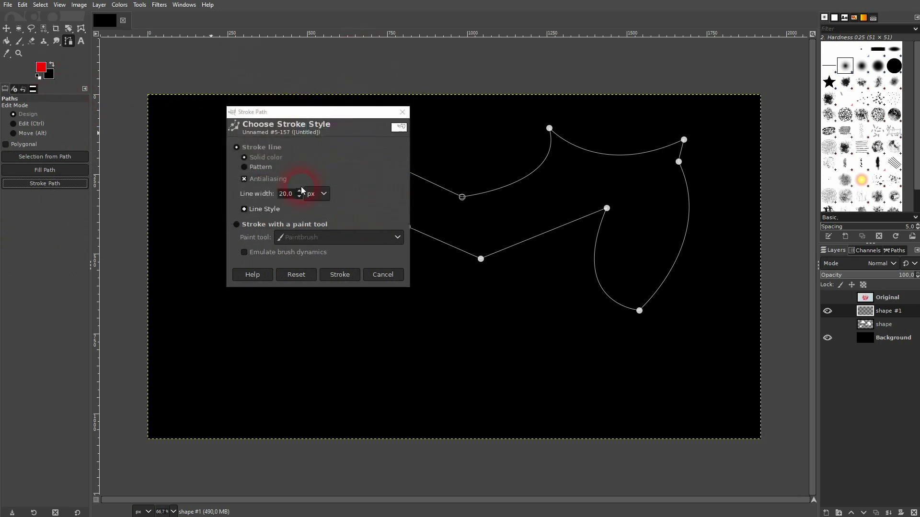
click(337, 275)
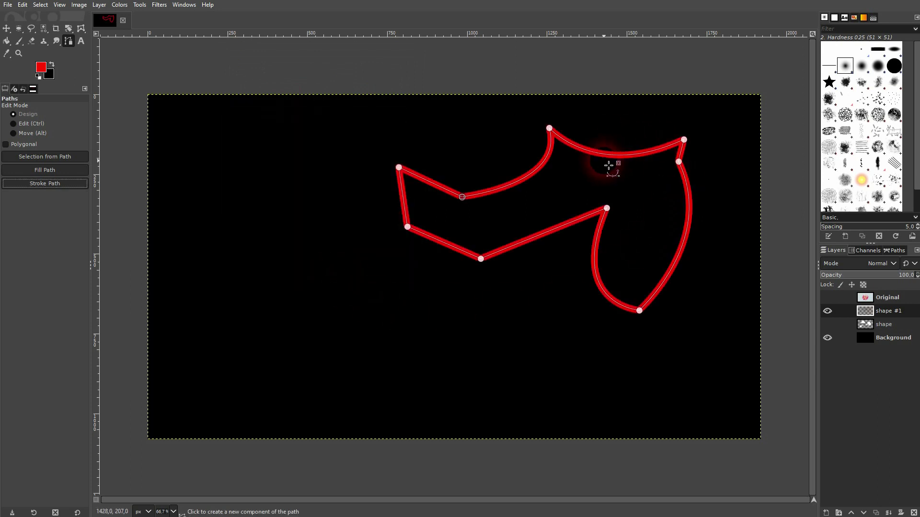
Shift the red outline layer left, then draw a four-anchor test path and discard it
click(6, 28)
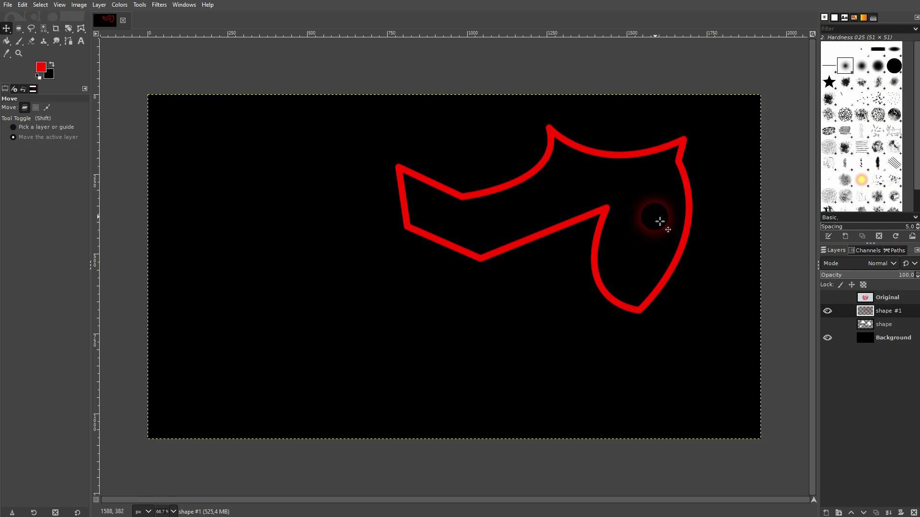
drag(660, 221, 94, 69)
click(68, 42)
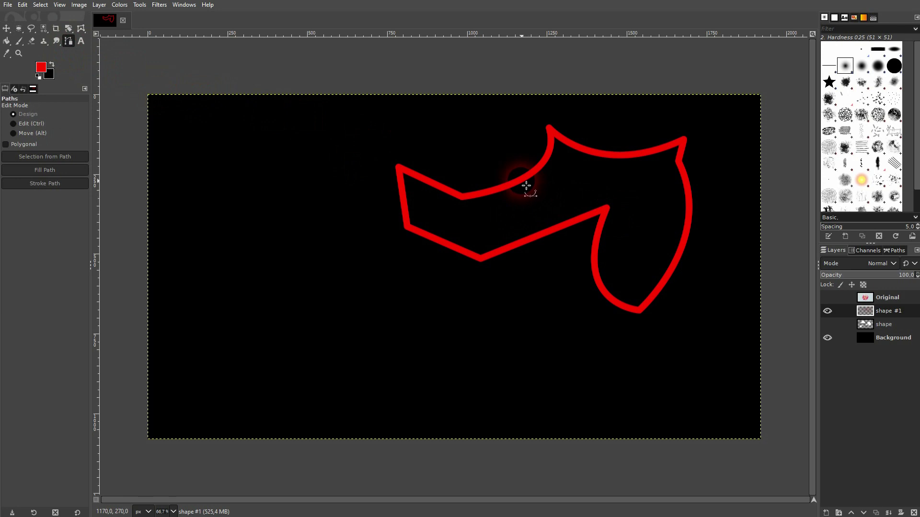
click(596, 179)
click(566, 253)
click(425, 333)
click(501, 225)
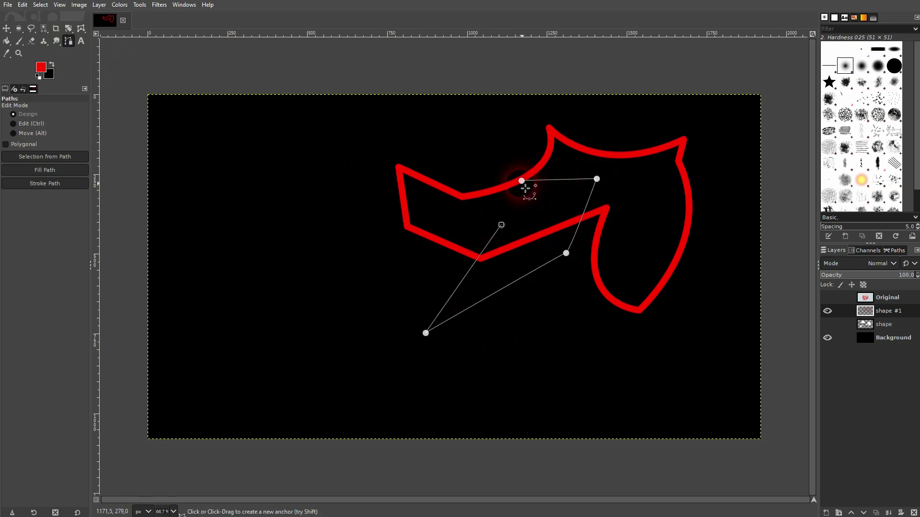
key(Escape)
Undo the red stroke, delete layers shape #1 and shape, show Original, and zoom to 150%
key(ctrl+z)
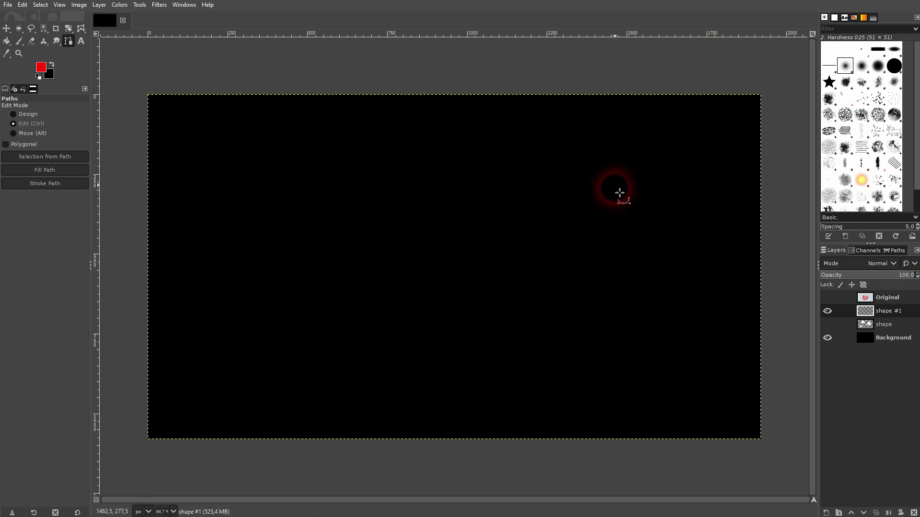
click(913, 512)
click(913, 511)
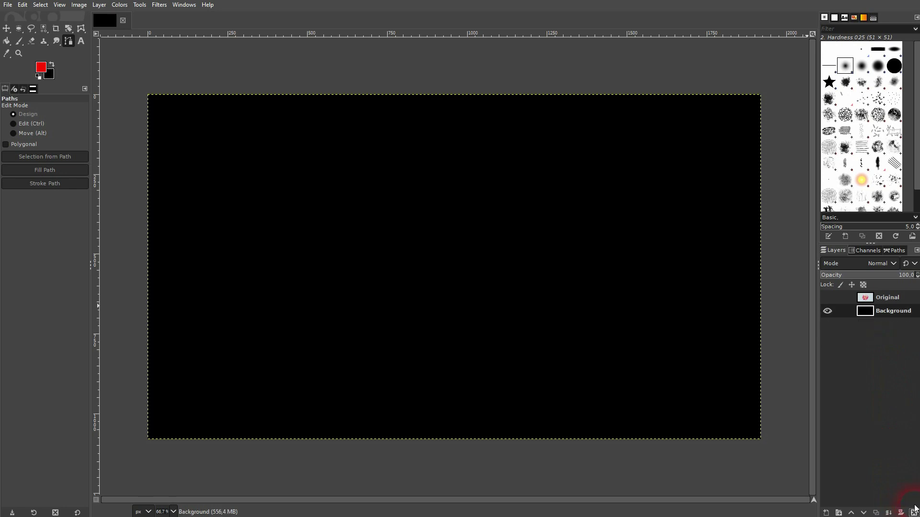
click(828, 298)
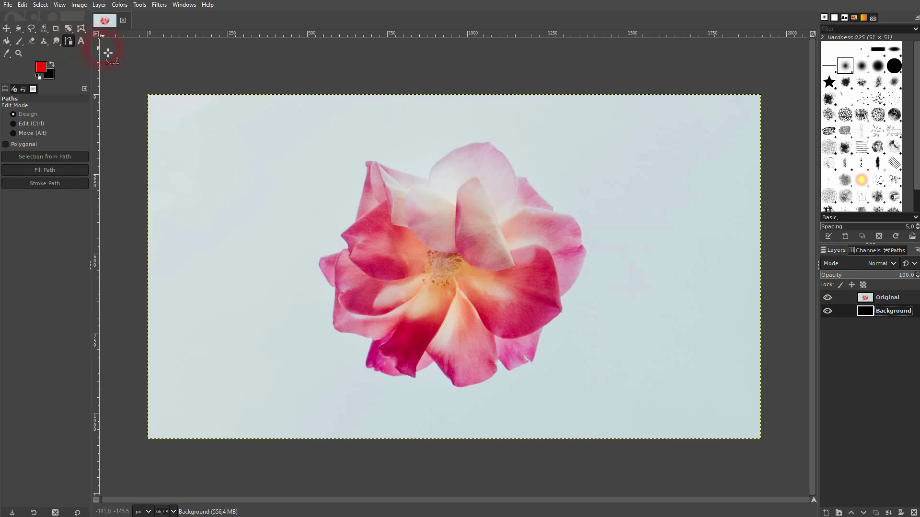
scroll(416, 172, up, 2)
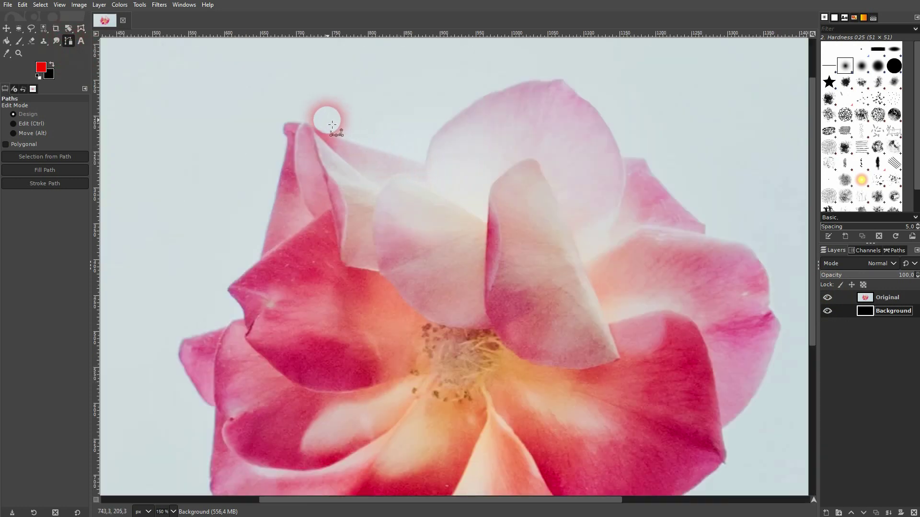
Add a transparent layer named 'flower' above Original
click(892, 297)
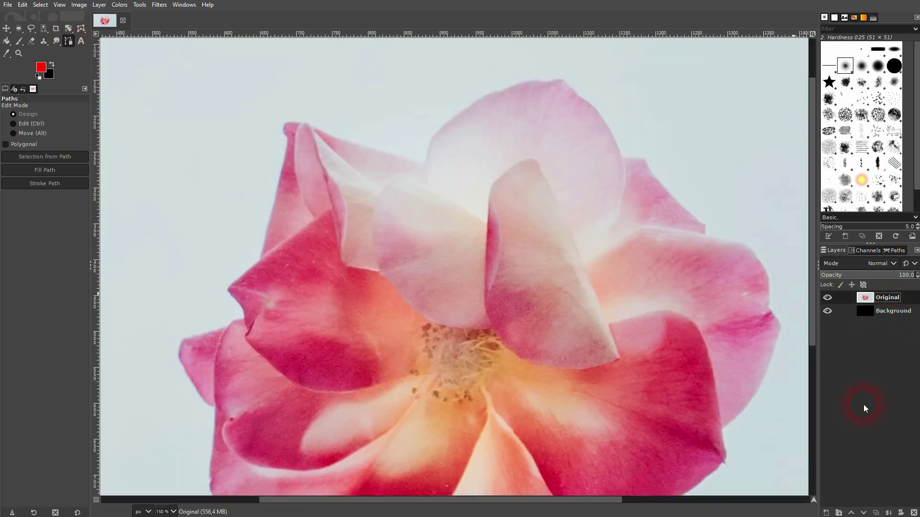
click(828, 513)
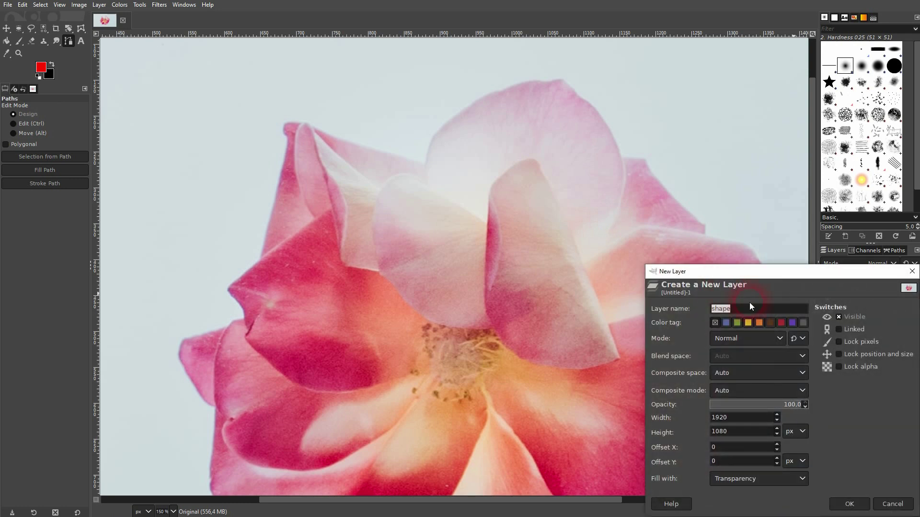
text(flower)
click(775, 479)
click(774, 473)
click(849, 505)
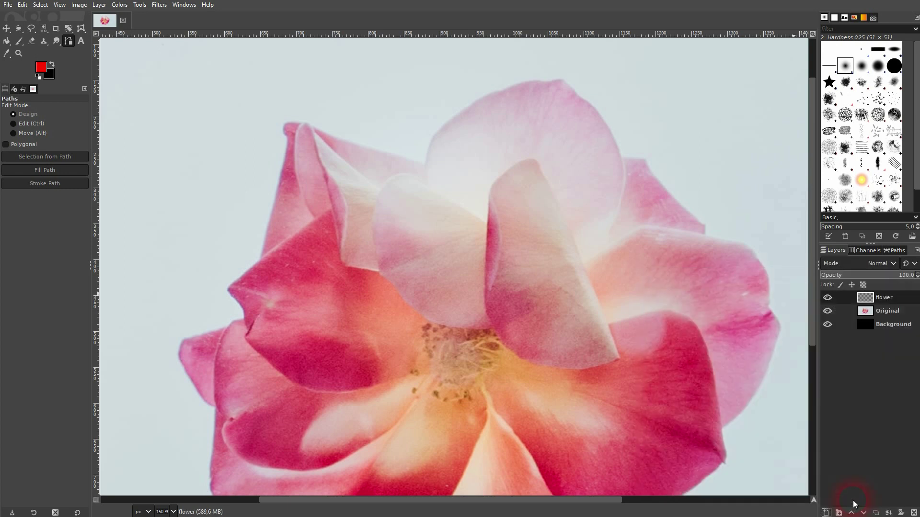
Trace a path from the top-left petal tip over the rose's top petal
click(285, 124)
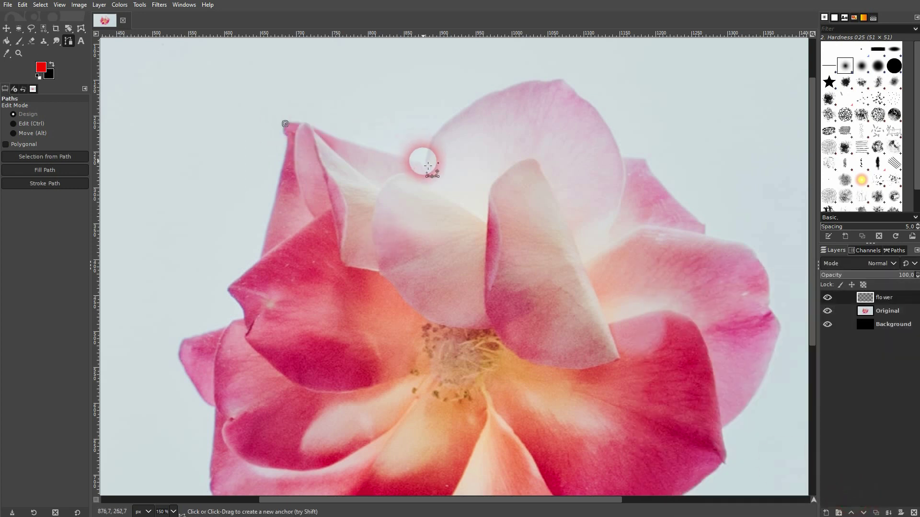
click(423, 161)
click(483, 95)
click(538, 79)
click(558, 79)
click(590, 101)
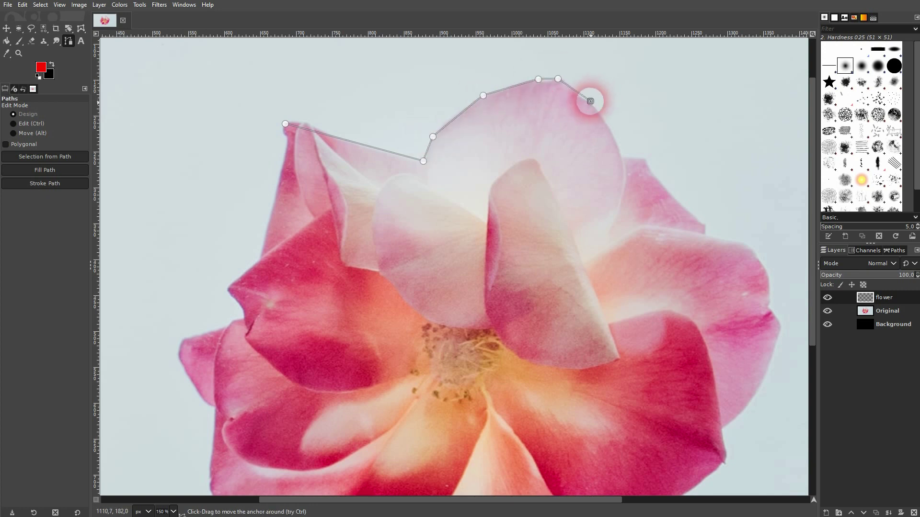
click(623, 154)
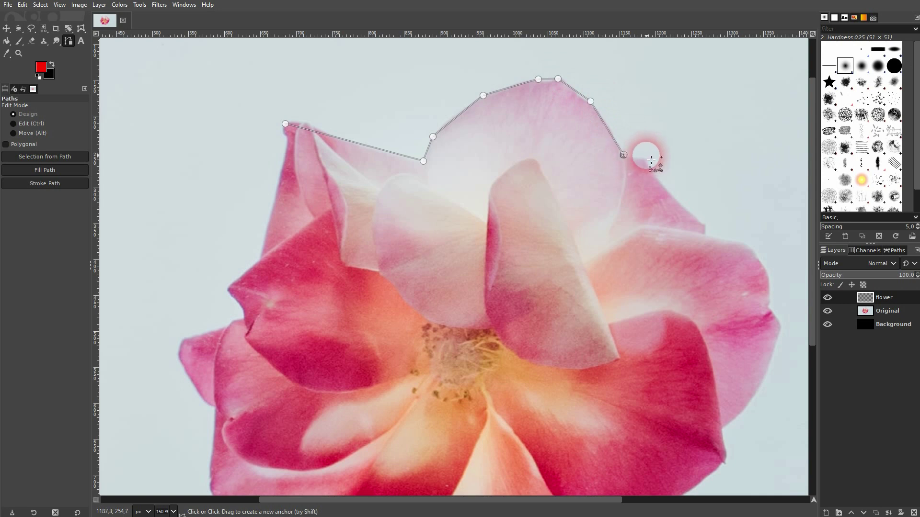
Continue the path down the rose's right-side petals
click(703, 221)
click(704, 235)
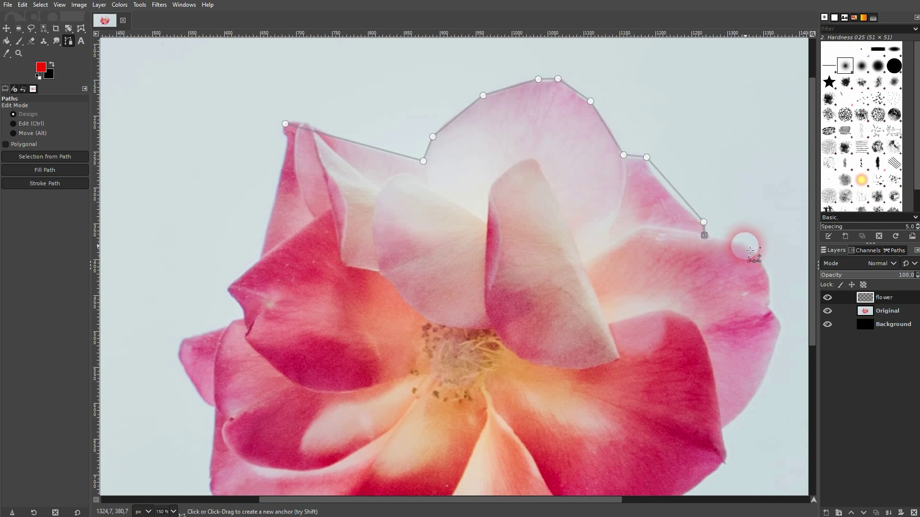
click(745, 244)
click(767, 281)
click(770, 307)
click(781, 326)
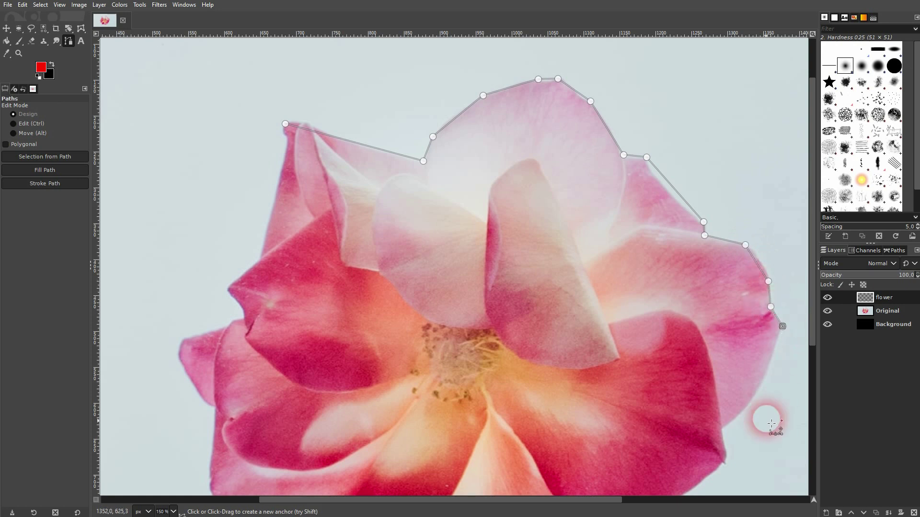
click(759, 392)
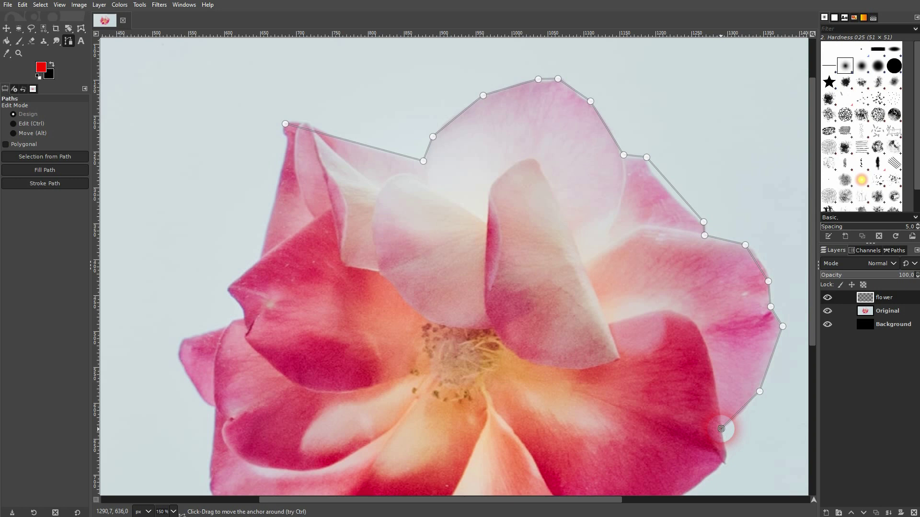
click(726, 453)
Extend the outline along the lower-right and bottom petals into the notch between them
scroll(688, 273, down, 5)
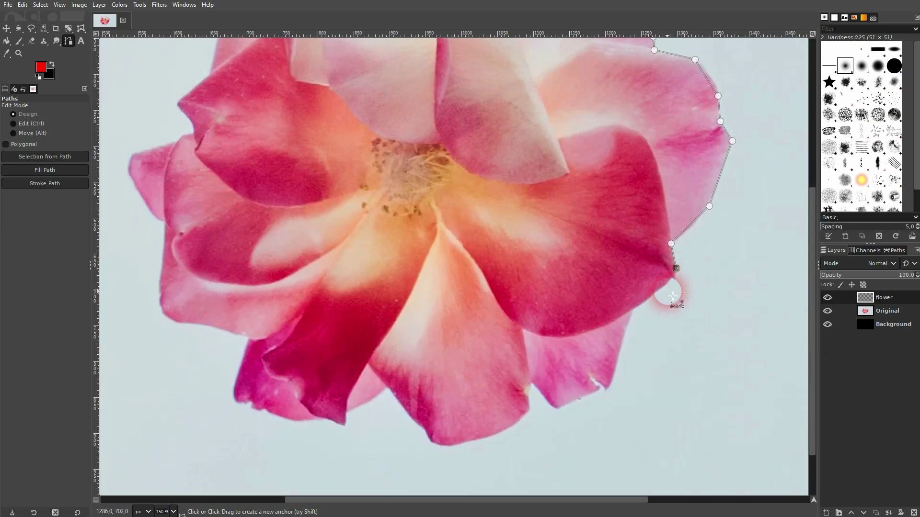
click(635, 308)
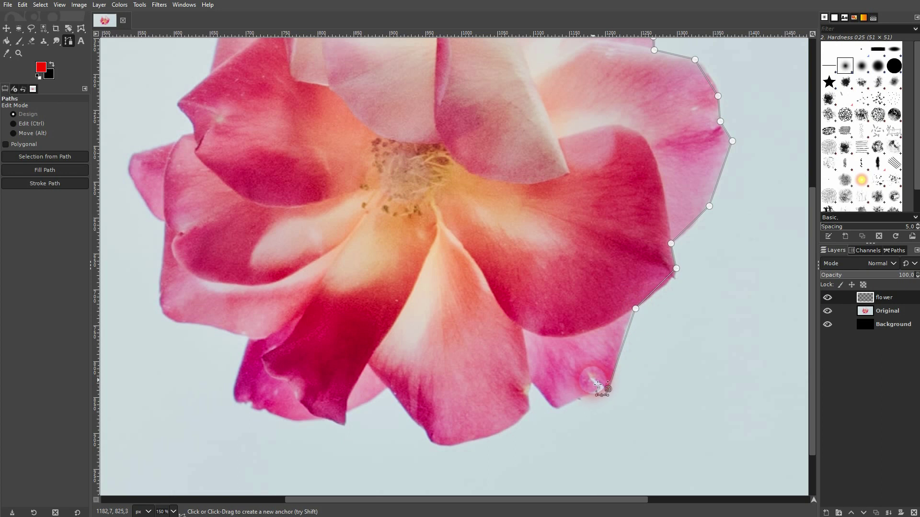
drag(596, 384, 602, 391)
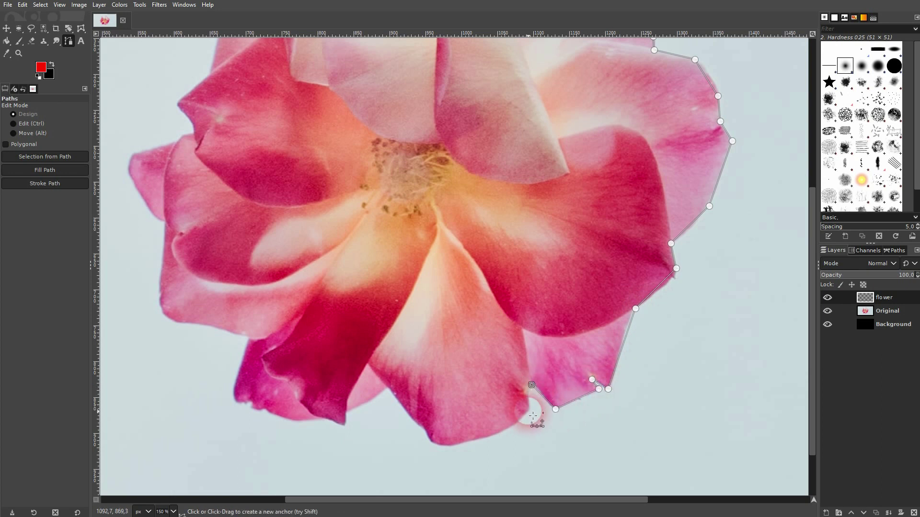
click(494, 435)
click(437, 445)
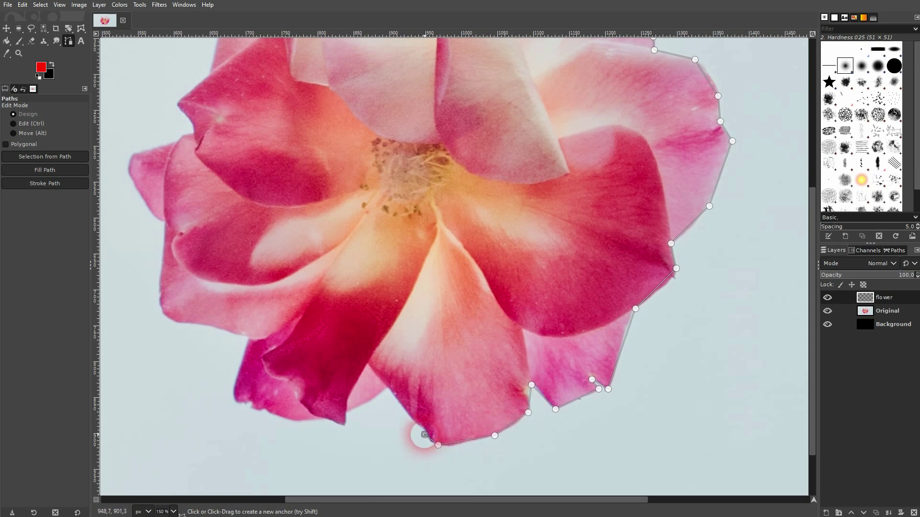
click(425, 434)
click(386, 390)
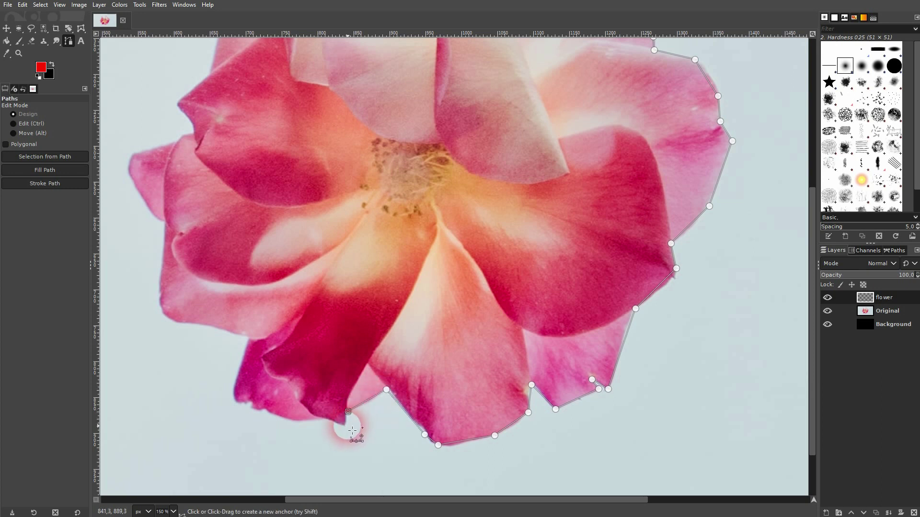
Trace around the lower-left petal and up the left side toward the top-left tip
click(346, 426)
click(322, 419)
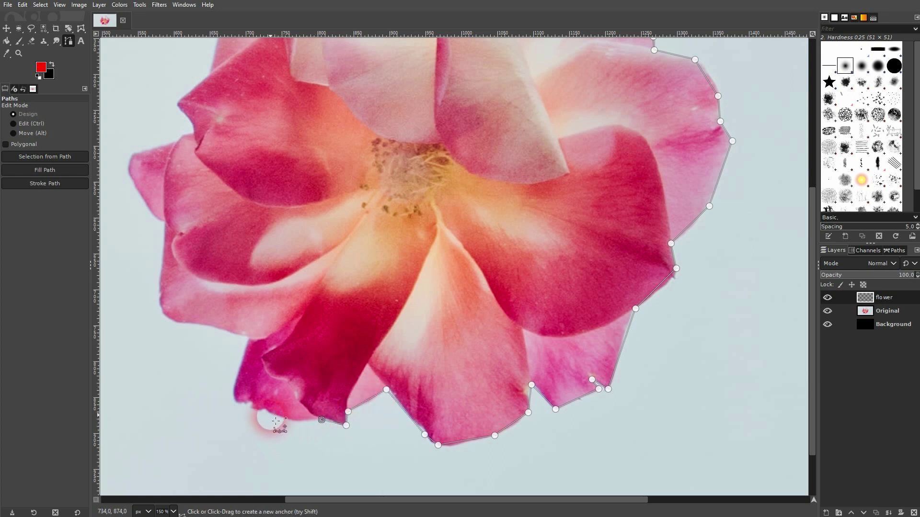
click(234, 402)
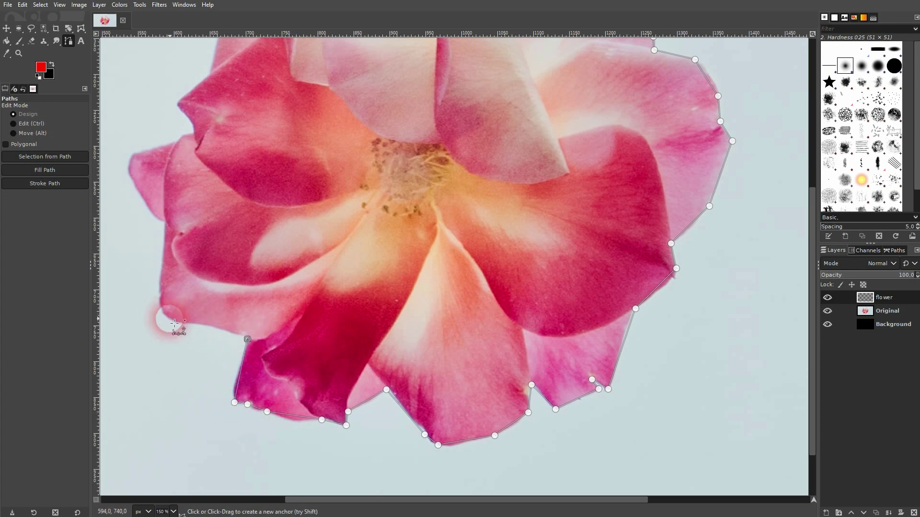
click(191, 324)
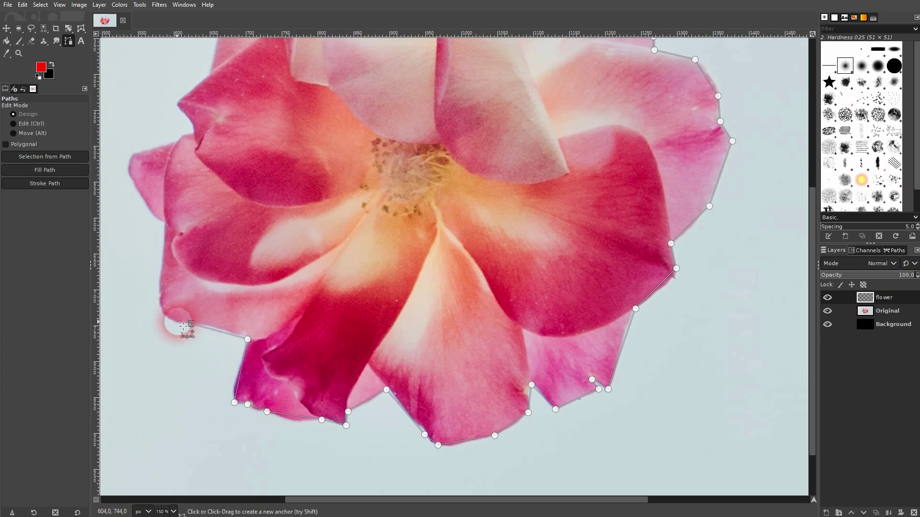
click(126, 170)
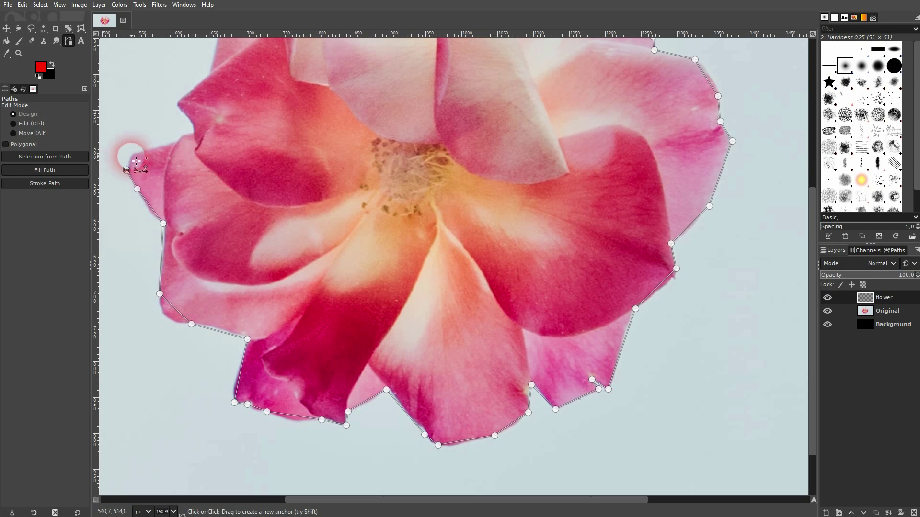
click(178, 138)
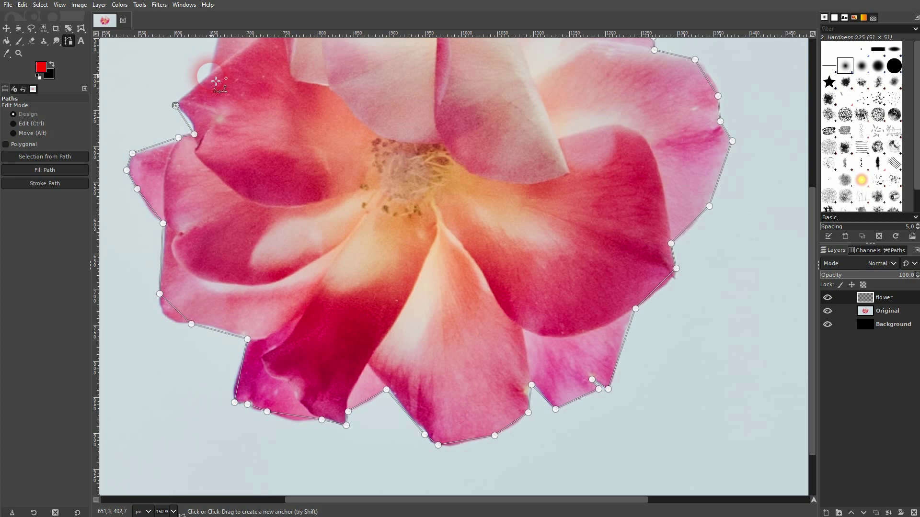
scroll(210, 75, up, 6)
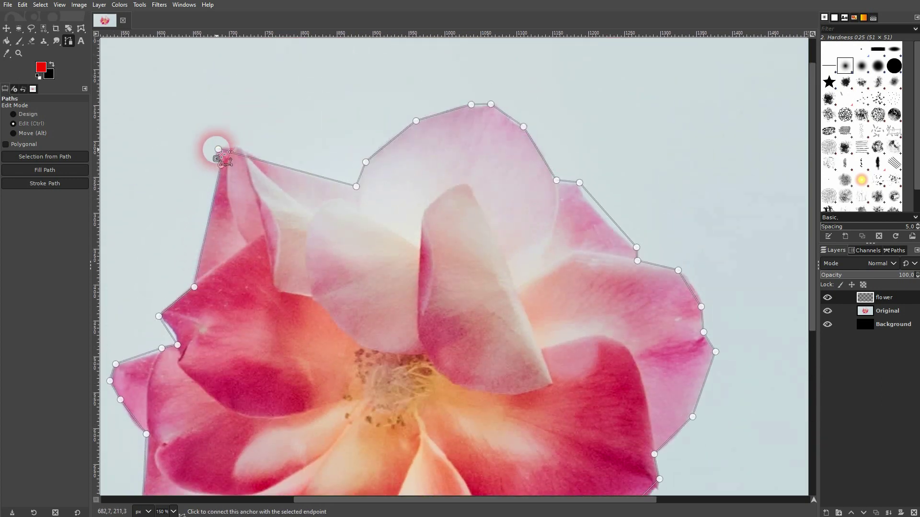
At 400% zoom, curve the top-left segment and adjust its anchors to hug the petal edge
key(ctrl)
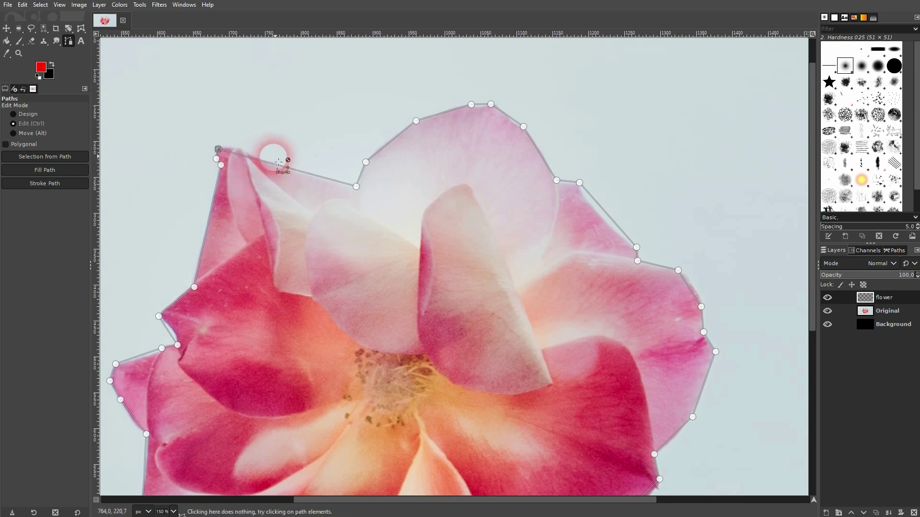
scroll(275, 156, up, 3)
drag(176, 153, 180, 135)
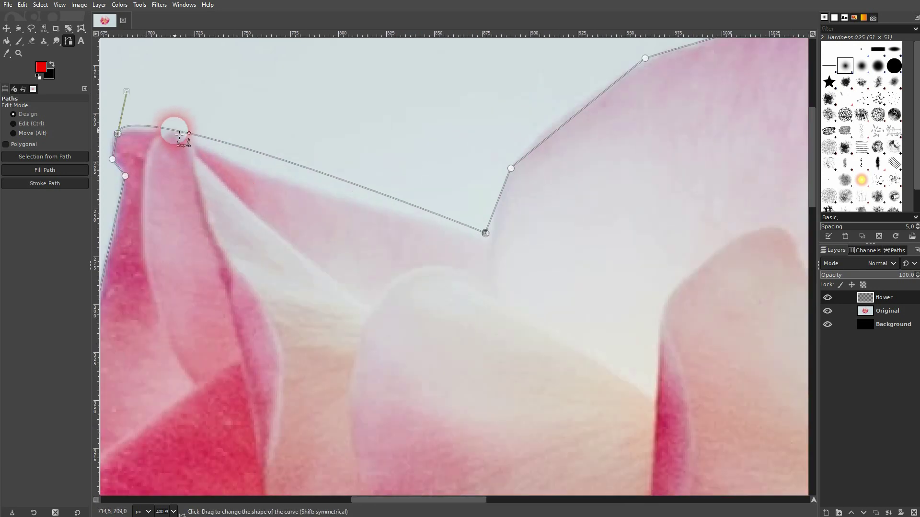
drag(126, 92, 175, 117)
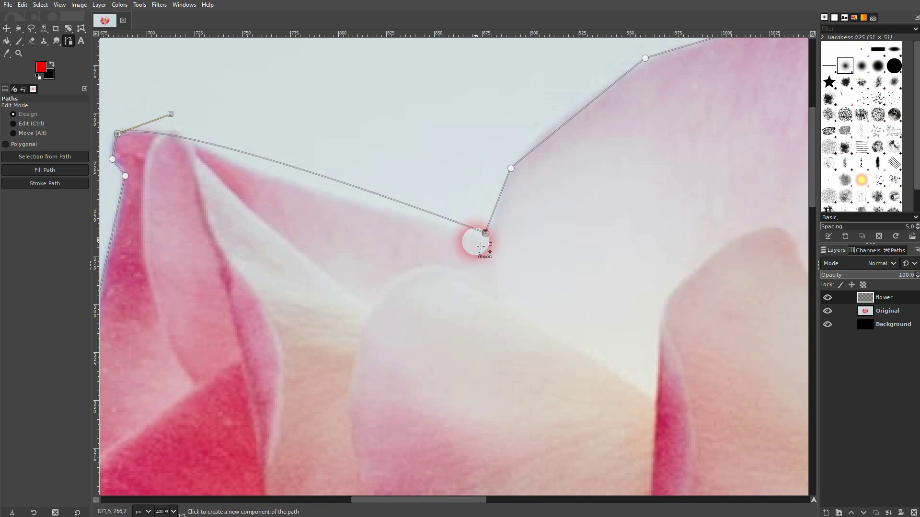
mouse_move(485, 234)
mouse_down()
mouse_move(472, 211)
mouse_move(494, 239)
mouse_up()
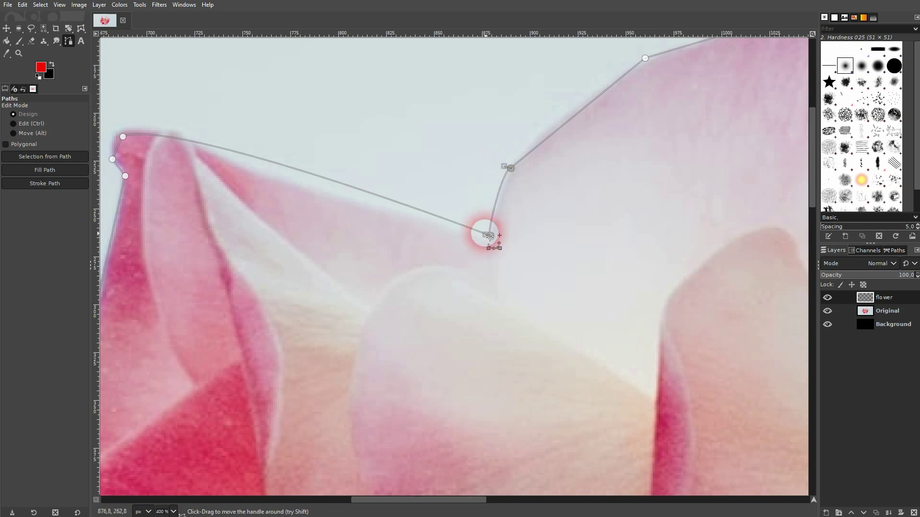
drag(491, 238, 494, 211)
Bend the upper-left and top path segments onto the petal edges and move the petal-tip anchor
click(592, 108)
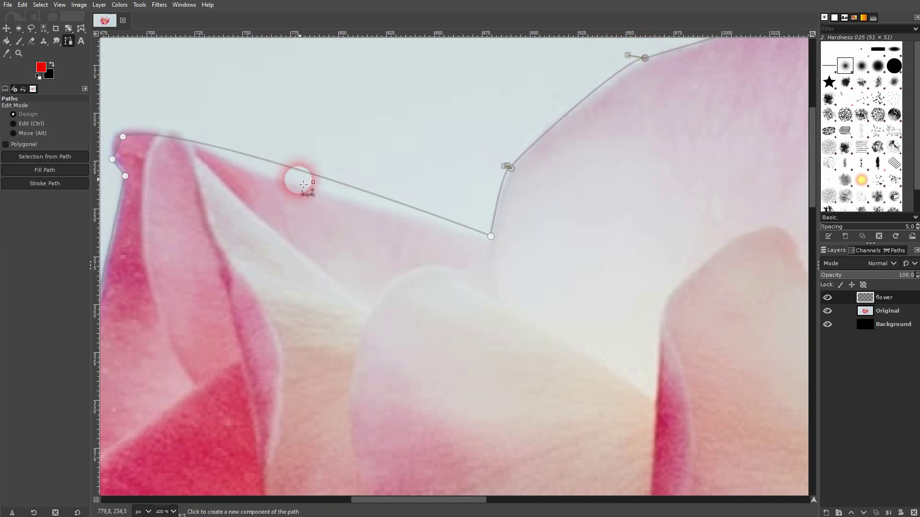
mouse_move(316, 178)
mouse_down()
mouse_move(316, 189)
mouse_move(308, 186)
mouse_up()
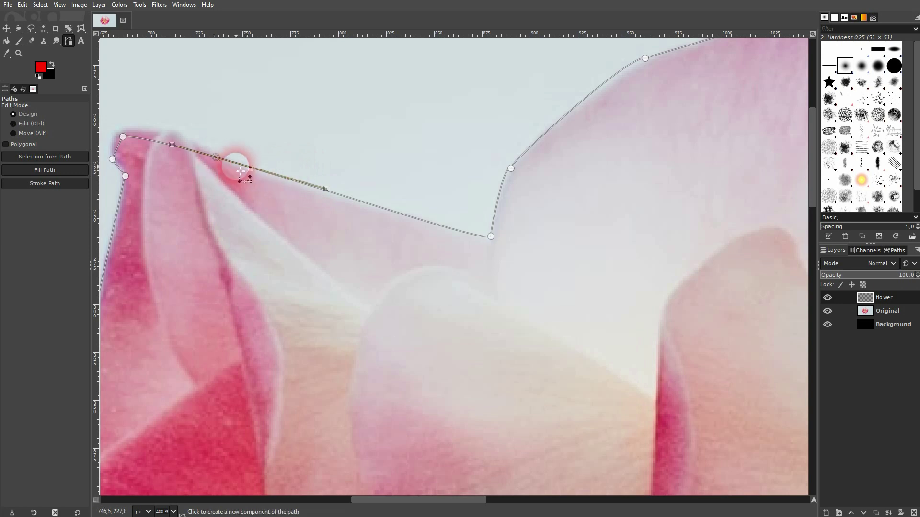
drag(219, 165, 176, 134)
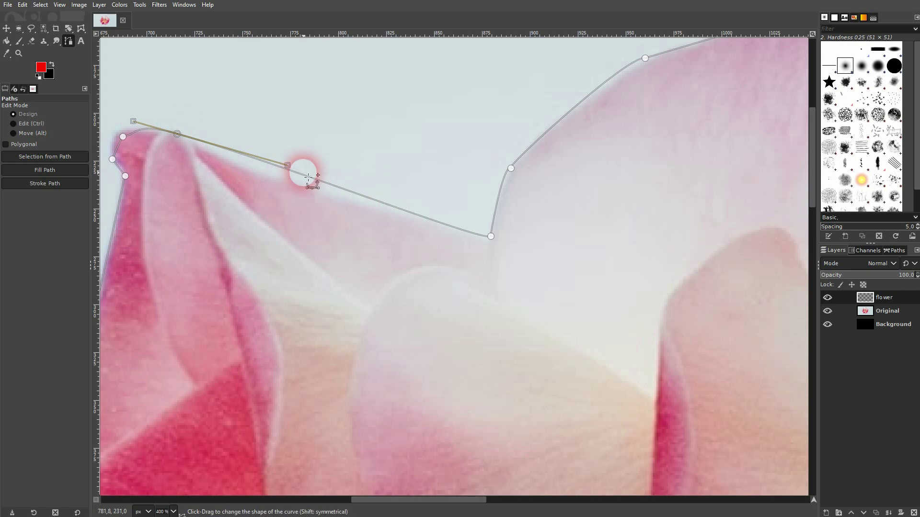
drag(293, 170, 269, 188)
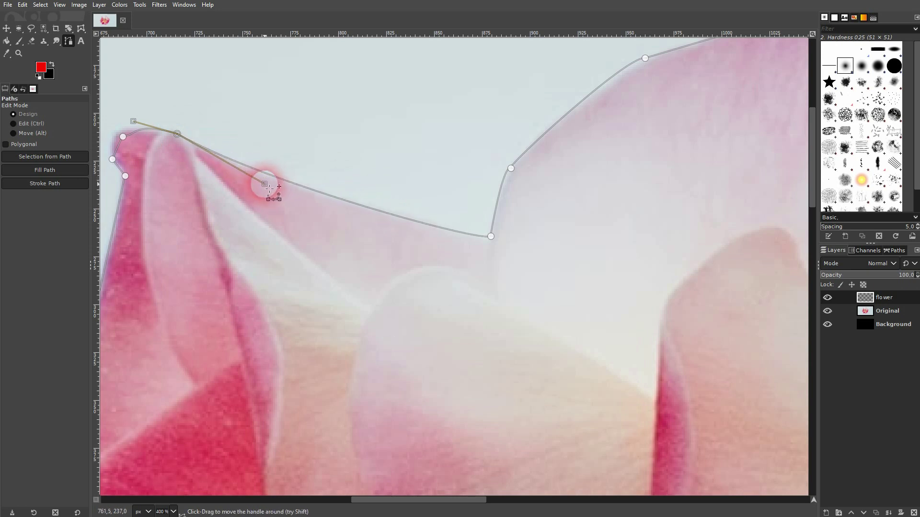
drag(661, 168, 357, 345)
drag(504, 189, 502, 196)
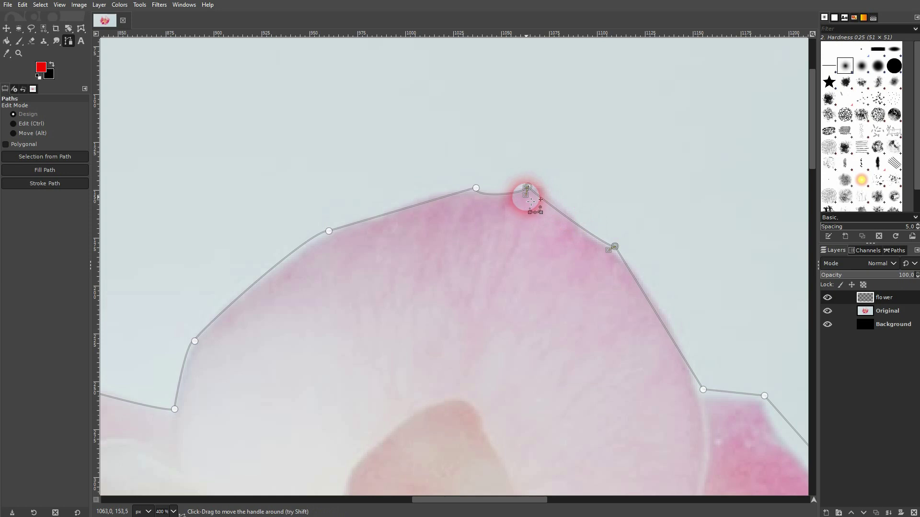
mouse_move(526, 195)
mouse_down()
mouse_move(546, 189)
mouse_move(537, 178)
mouse_move(506, 206)
mouse_move(564, 180)
mouse_move(538, 191)
mouse_up()
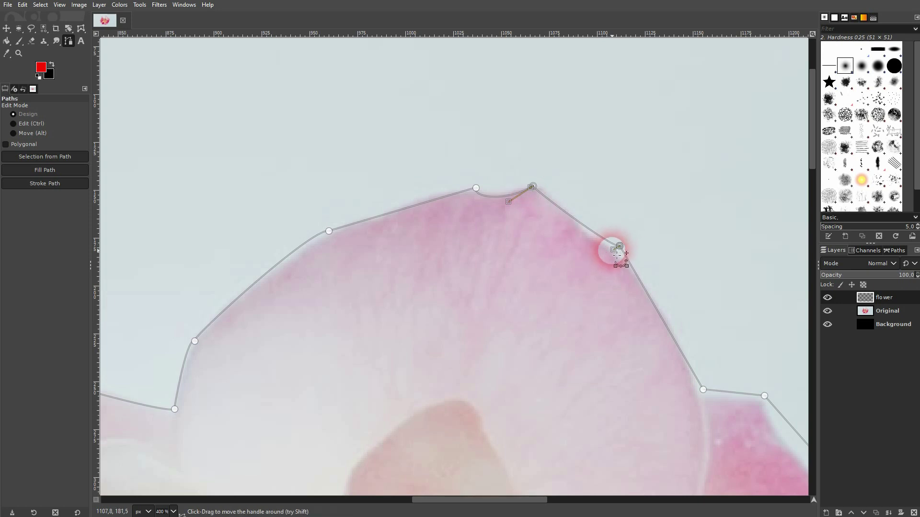
mouse_move(618, 254)
mouse_down()
mouse_move(596, 251)
mouse_move(607, 263)
mouse_move(644, 255)
mouse_move(624, 268)
mouse_up()
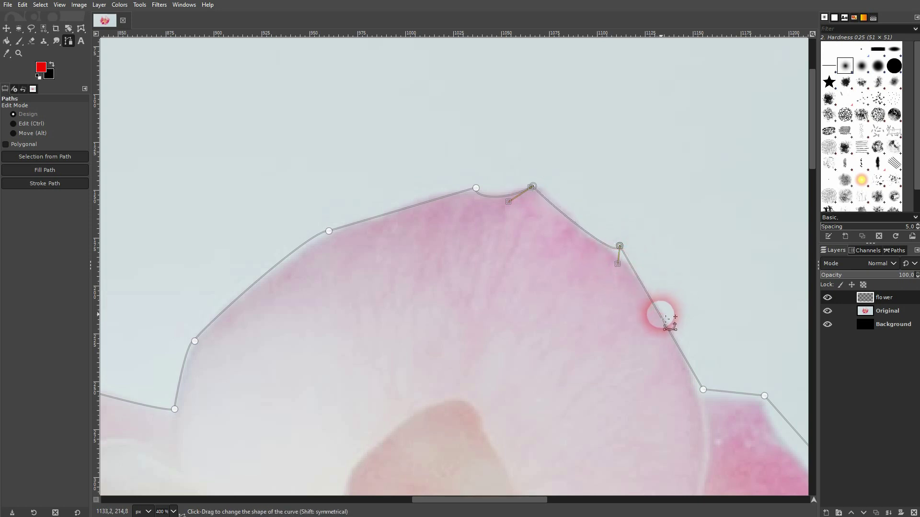
drag(661, 315, 669, 321)
drag(633, 253, 632, 269)
Curve the path segments down the right side of the flower to the lower petal edge
drag(745, 390, 273, 232)
drag(372, 232, 369, 236)
click(462, 335)
drag(462, 336, 257, 197)
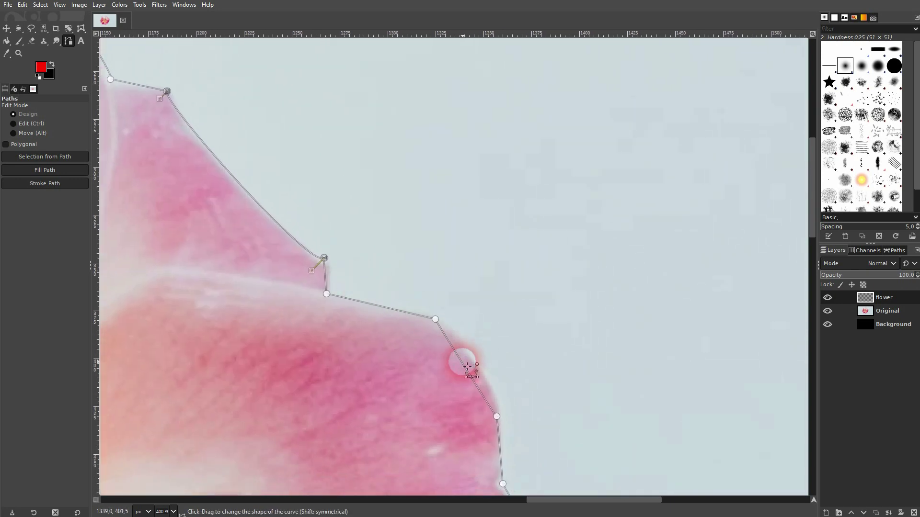
drag(469, 369, 483, 364)
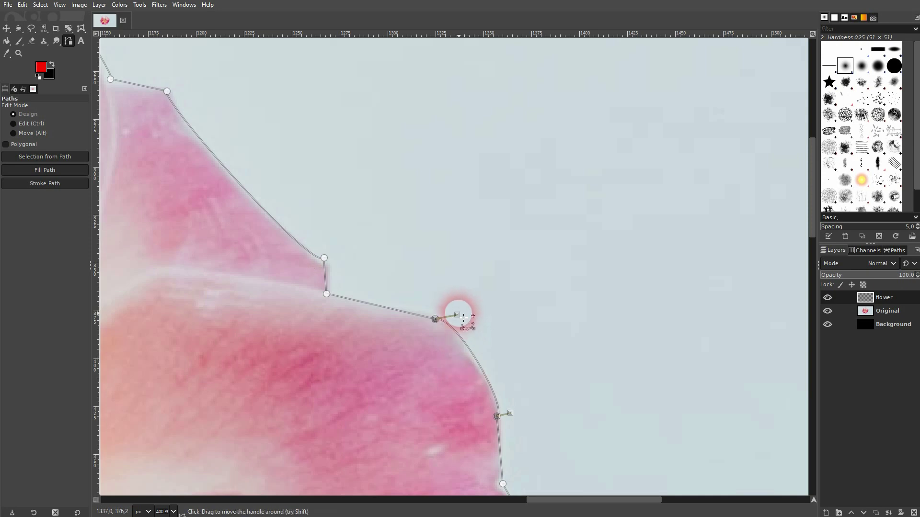
drag(457, 315, 463, 330)
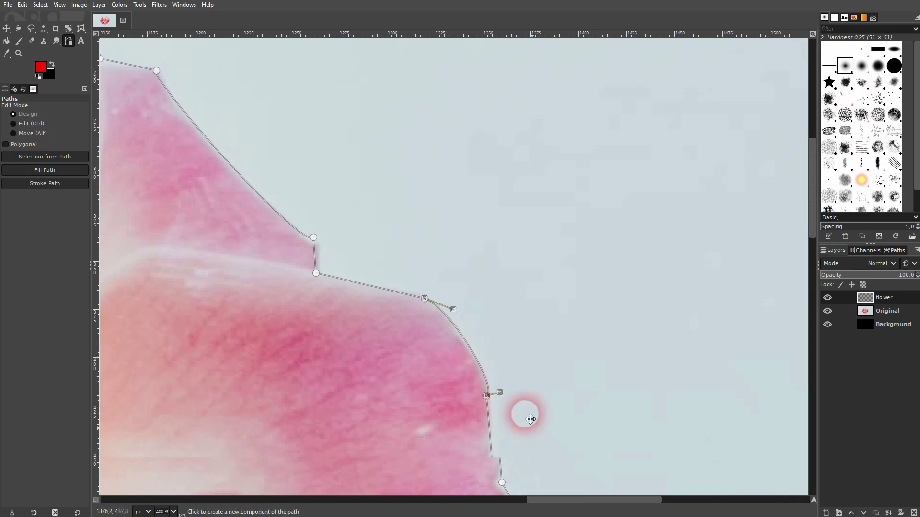
drag(523, 417, 499, 230)
drag(509, 369, 589, 206)
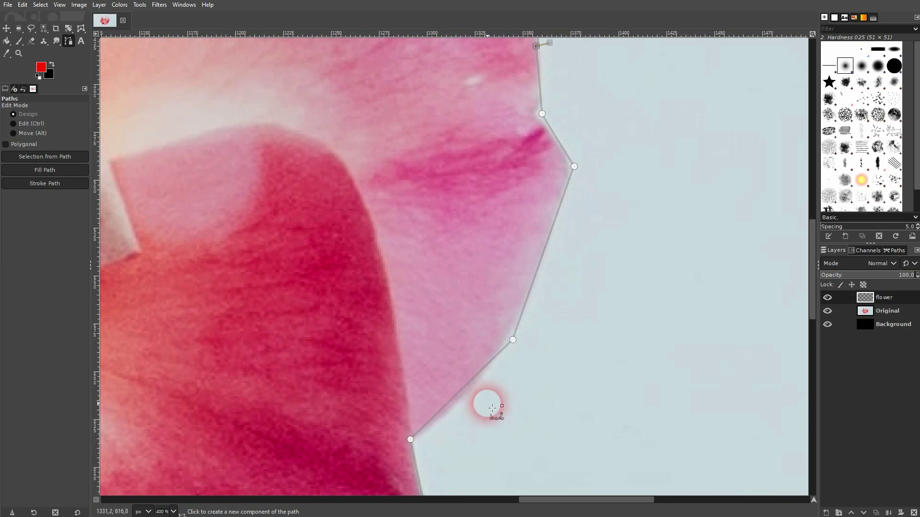
drag(486, 402, 552, 274)
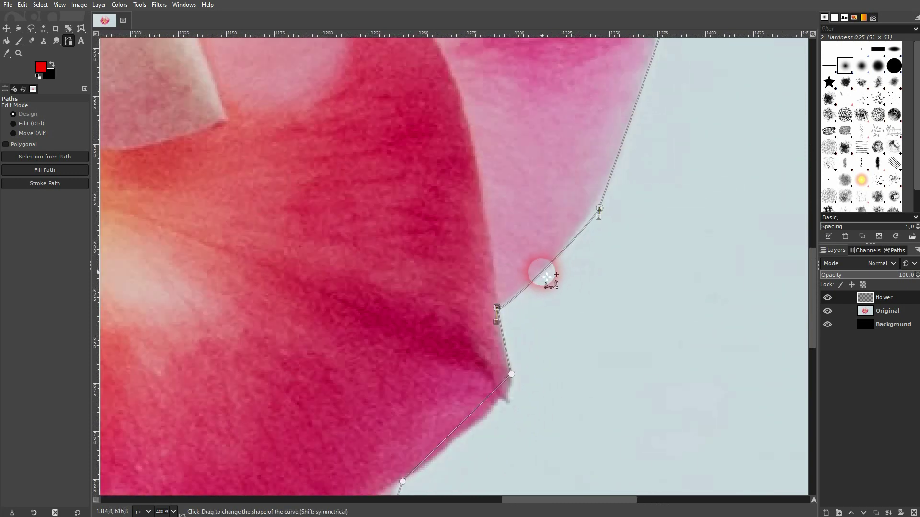
Curve and nudge the segments and anchors along the lower and bottom petal edges
scroll(537, 287, down, 4)
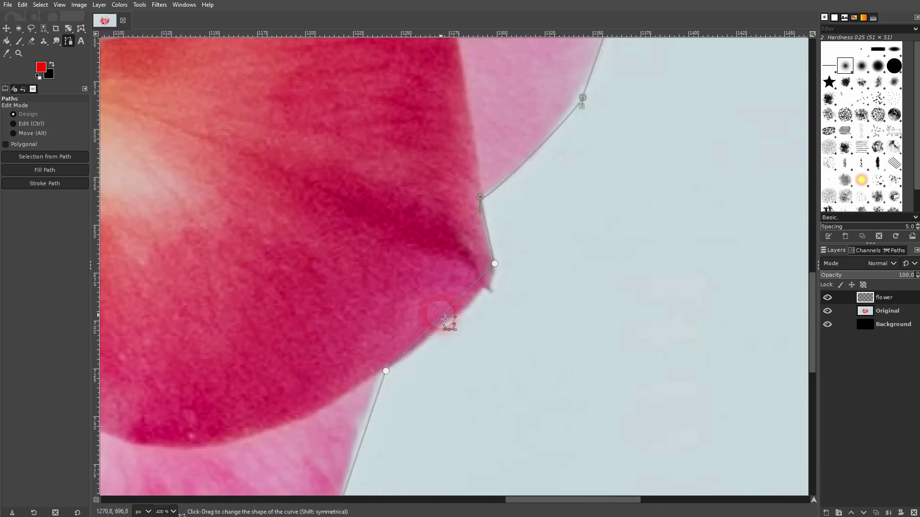
drag(452, 316, 500, 298)
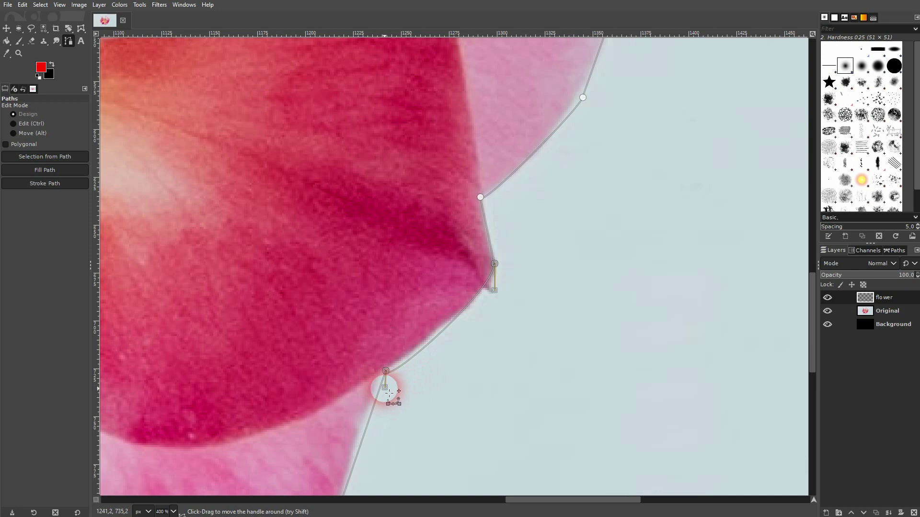
drag(389, 393, 427, 356)
drag(384, 436, 582, 212)
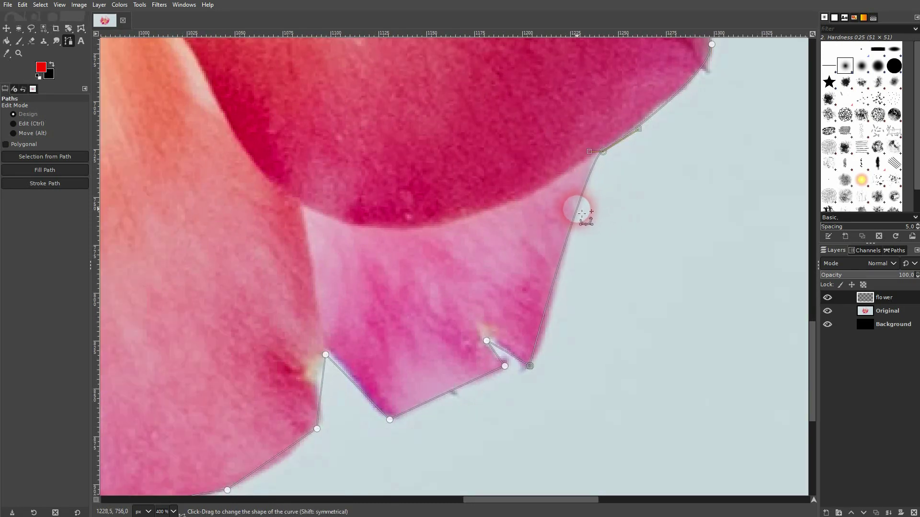
drag(534, 372, 536, 375)
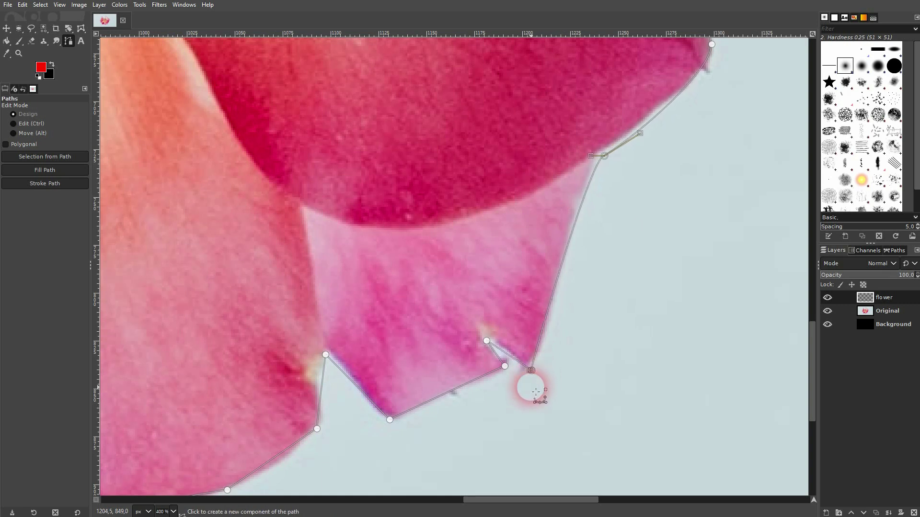
drag(485, 411, 575, 286)
drag(452, 340, 692, 251)
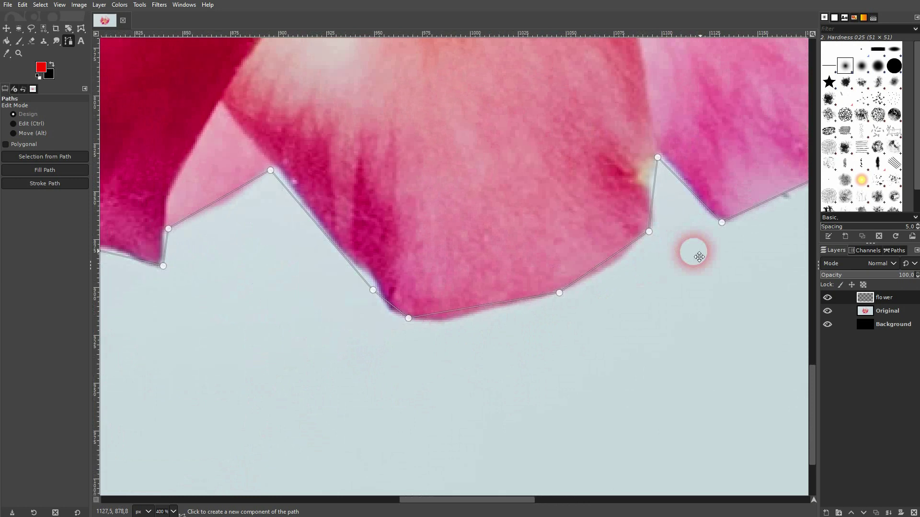
drag(615, 270, 618, 271)
drag(321, 248, 468, 304)
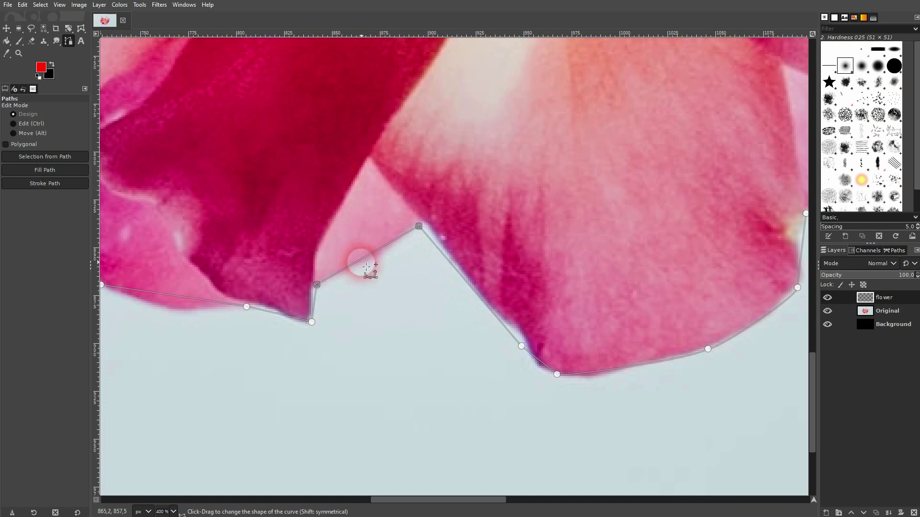
Bend the lower-left path segments and handles to round the petal tip and hug its edge
scroll(431, 266, left, 5)
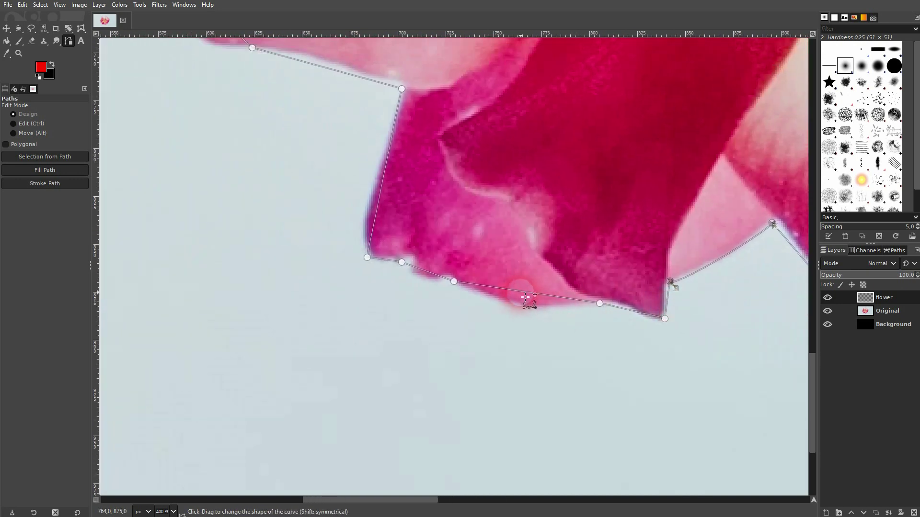
drag(519, 294, 522, 309)
drag(596, 320, 572, 315)
drag(448, 301, 485, 301)
scroll(421, 170, up, 2)
scroll(421, 170, left, 2)
drag(450, 193, 460, 188)
scroll(522, 269, up, 2)
scroll(522, 268, left, 2)
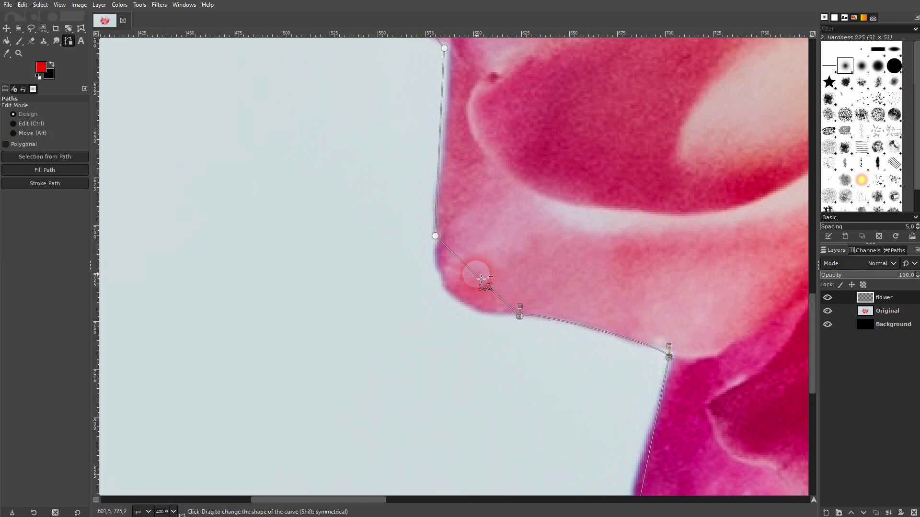
drag(476, 269, 448, 298)
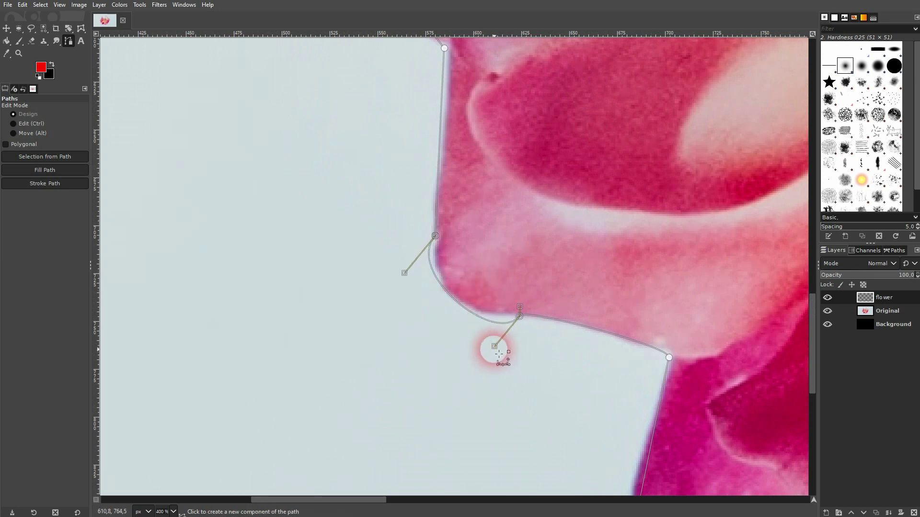
drag(499, 353, 450, 315)
drag(410, 277, 443, 276)
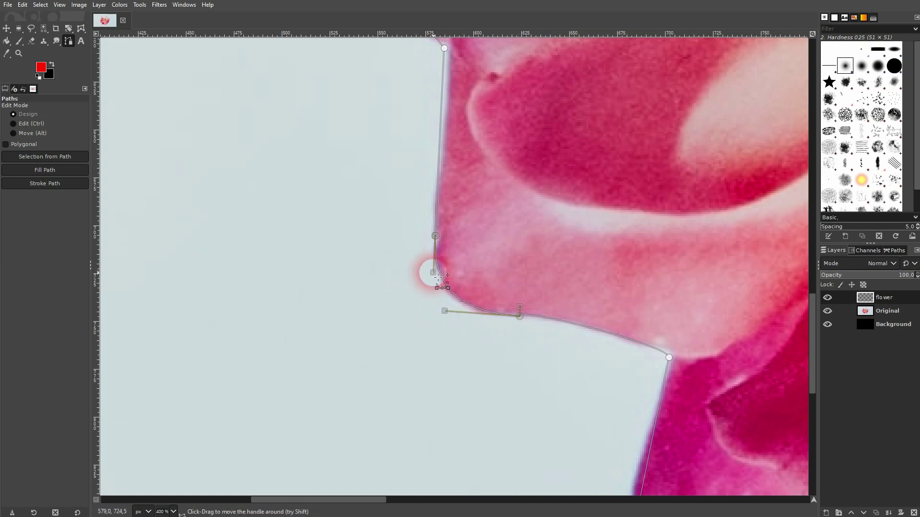
Curve the remaining left-side segments along the petal edges, then zoom back out to 100%
scroll(503, 113, up, 5)
drag(460, 246, 473, 253)
scroll(475, 254, up, 5)
scroll(475, 254, left, 3)
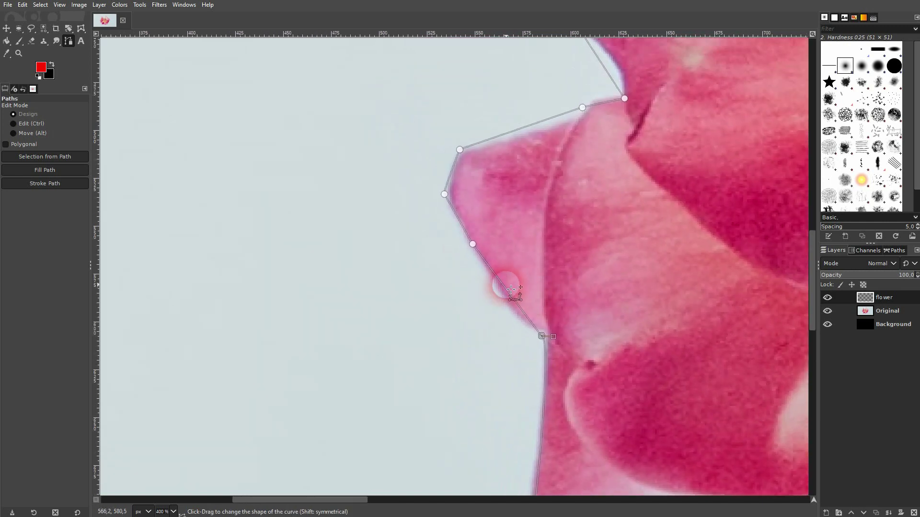
mouse_move(501, 283)
mouse_down()
mouse_move(510, 298)
mouse_move(499, 294)
mouse_up()
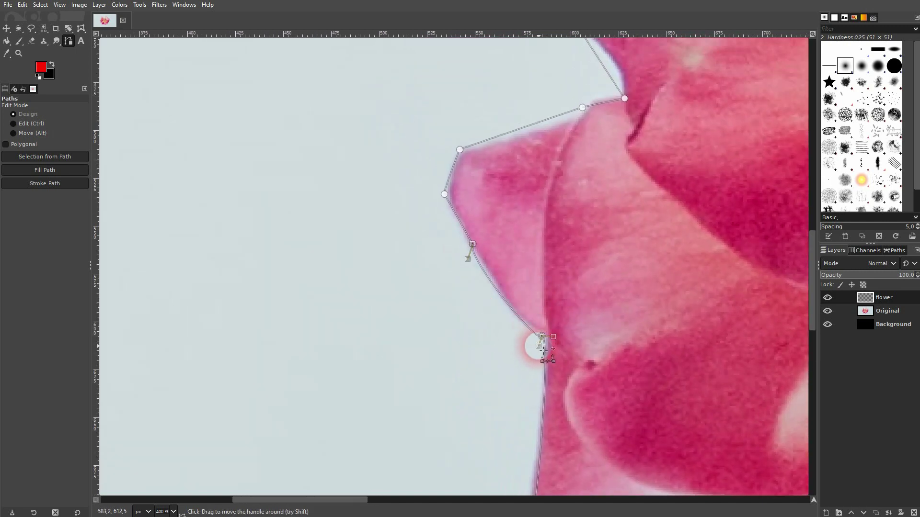
drag(542, 349, 523, 320)
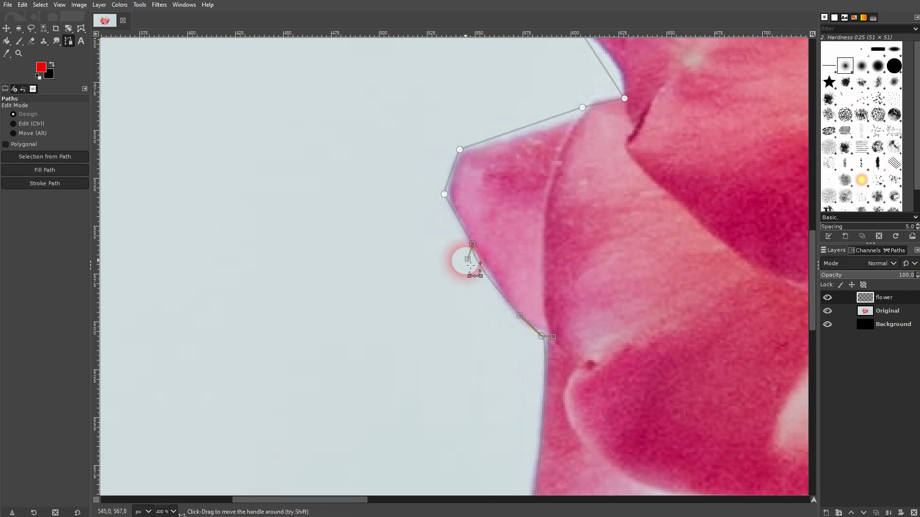
drag(468, 260, 477, 264)
scroll(522, 172, up, 5)
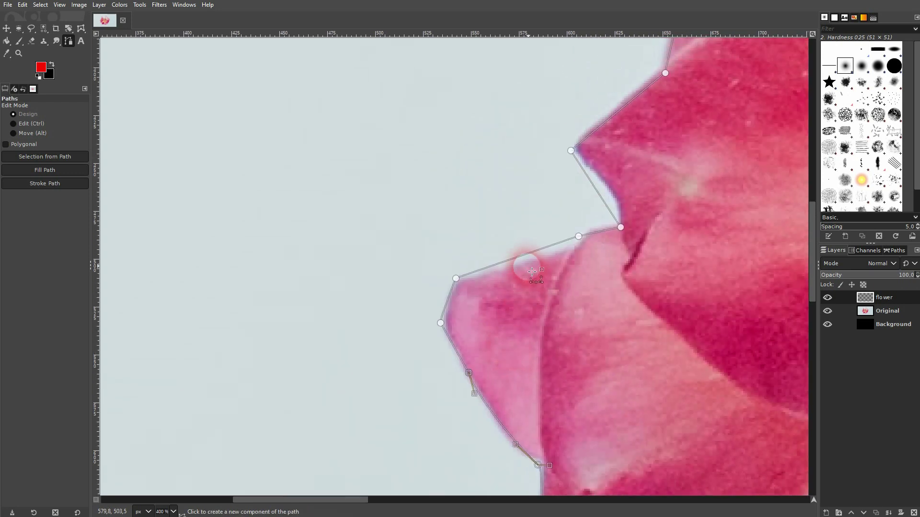
drag(533, 270, 523, 257)
scroll(621, 359, up, 5)
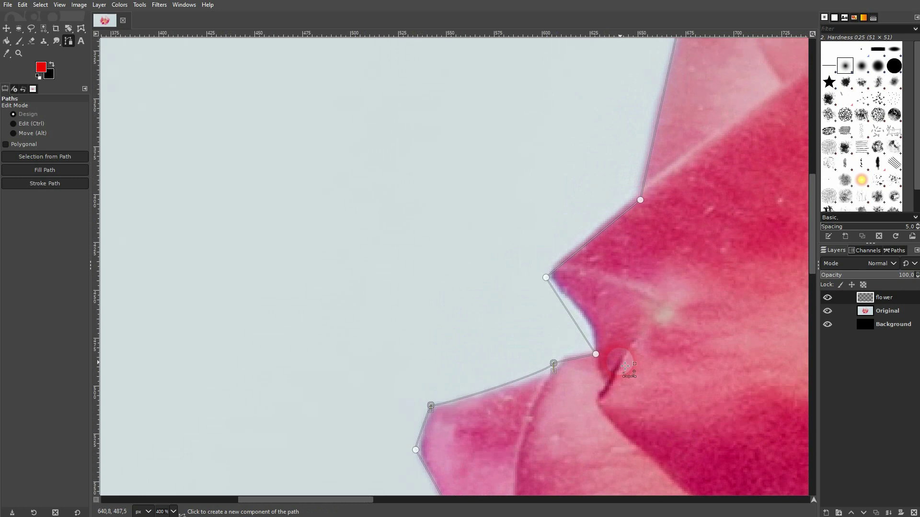
drag(574, 324, 569, 282)
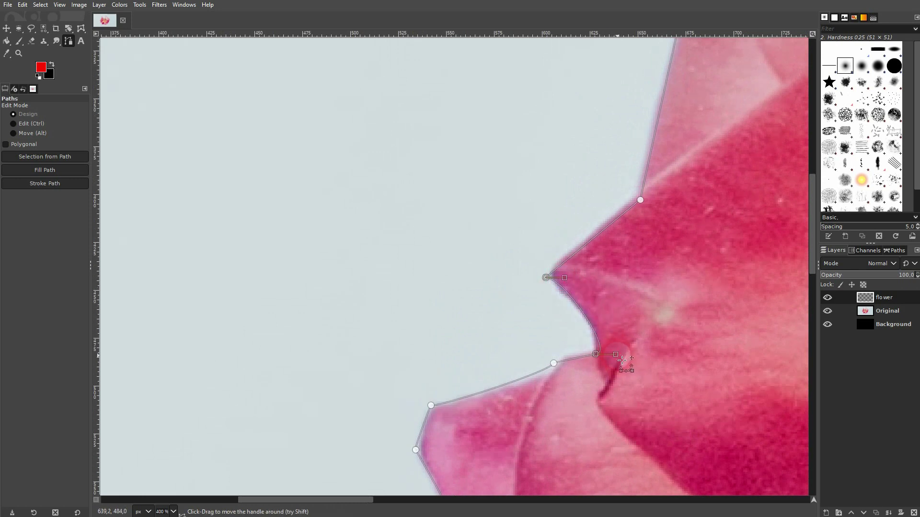
scroll(657, 250, up, 5)
scroll(657, 250, right, 4)
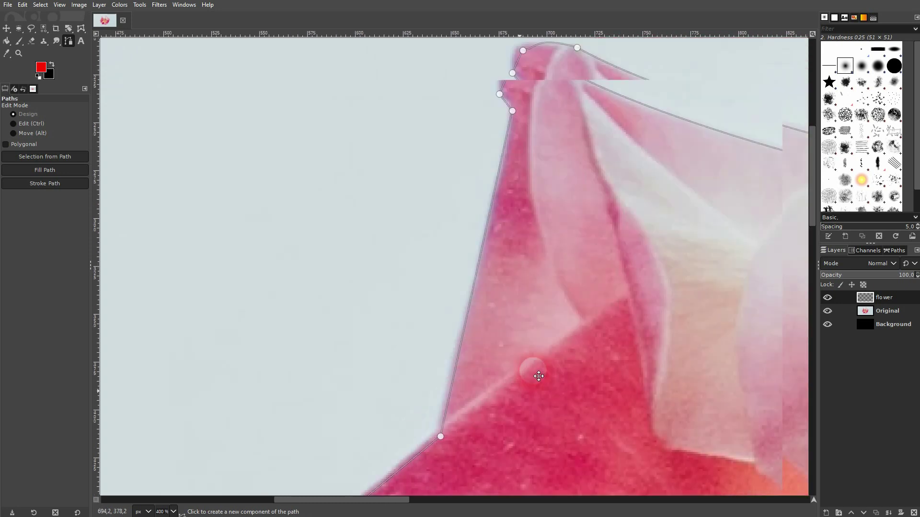
ctrl+scroll(574, 264, down, 4)
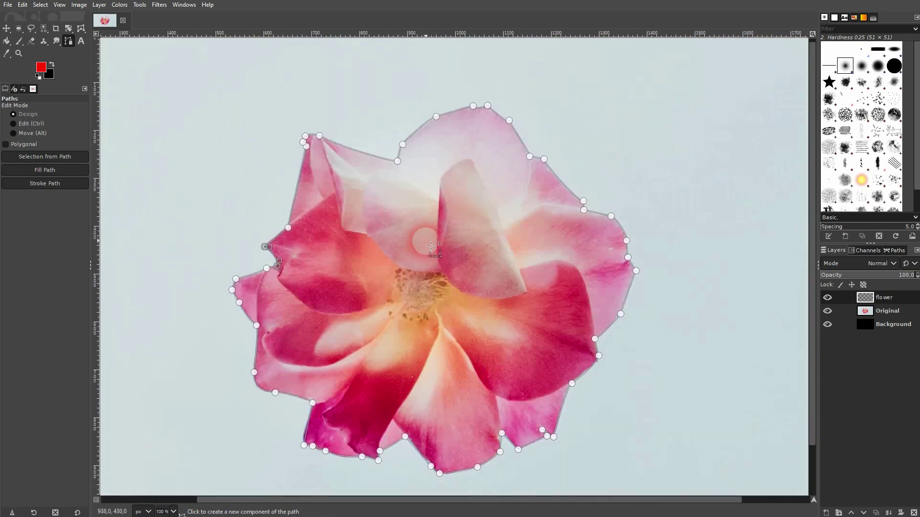
Convert the rose path to a selection and bucket-fill it solid red on the flower layer
click(73, 157)
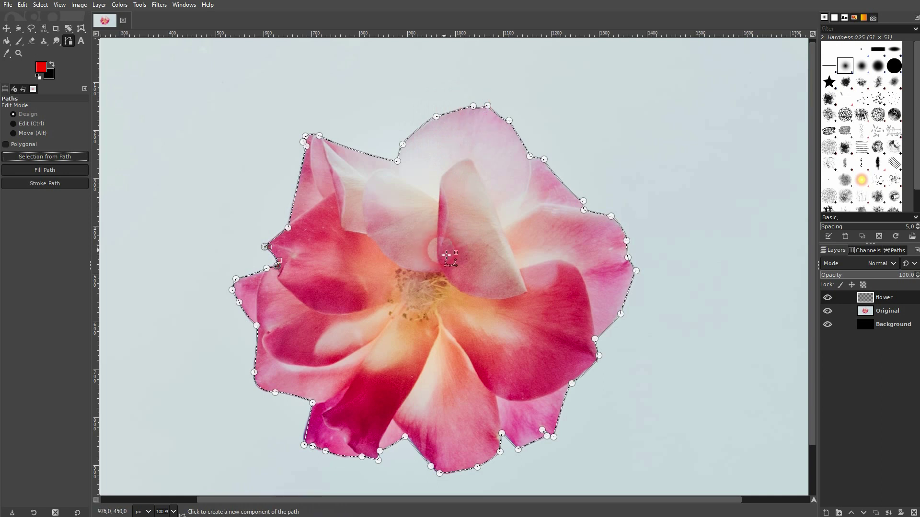
click(6, 42)
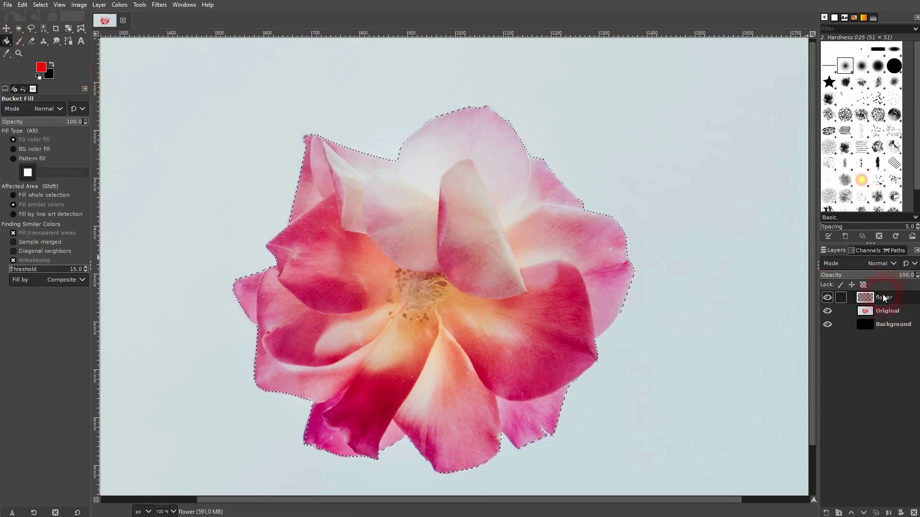
click(464, 282)
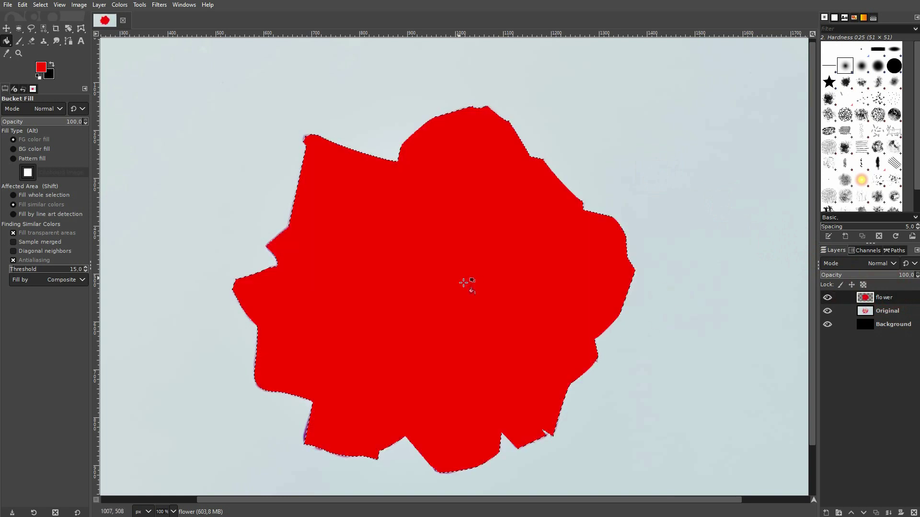
scroll(488, 264, down, 1)
Set the foreground colour to blue and bucket-fill the flower selection with it
click(43, 67)
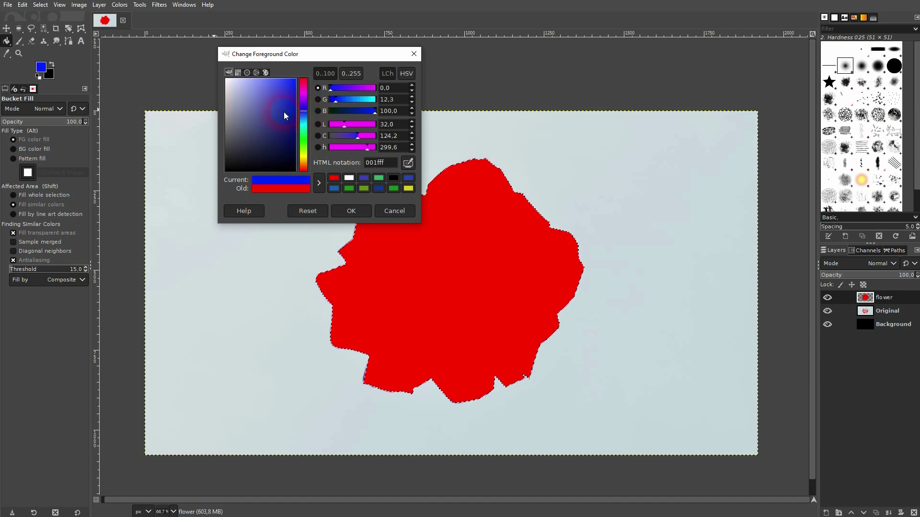
click(279, 108)
click(351, 211)
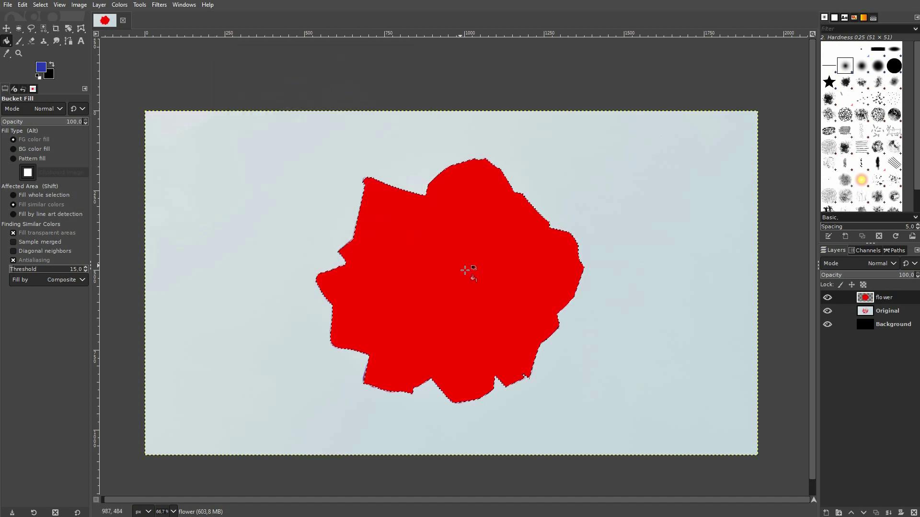
click(467, 262)
Set the flower layer to Hard light mode with opacity lowered to 66.2
click(886, 263)
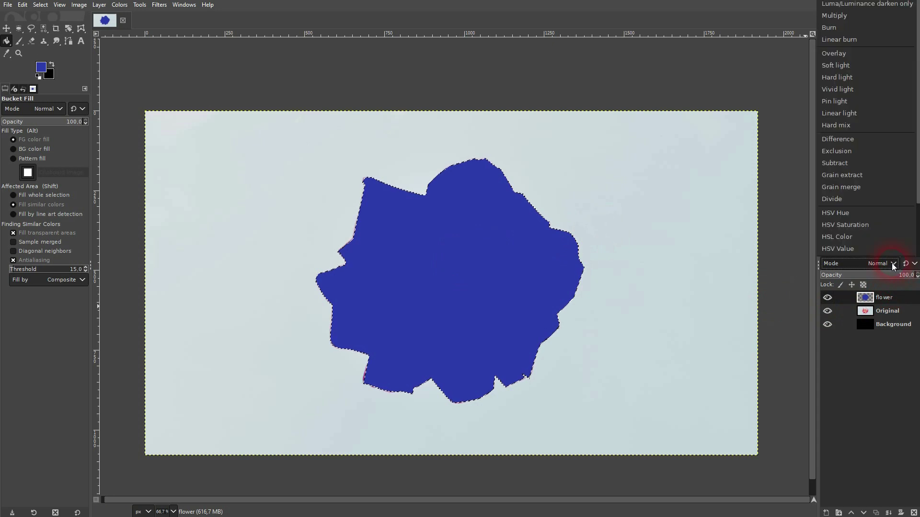
click(852, 76)
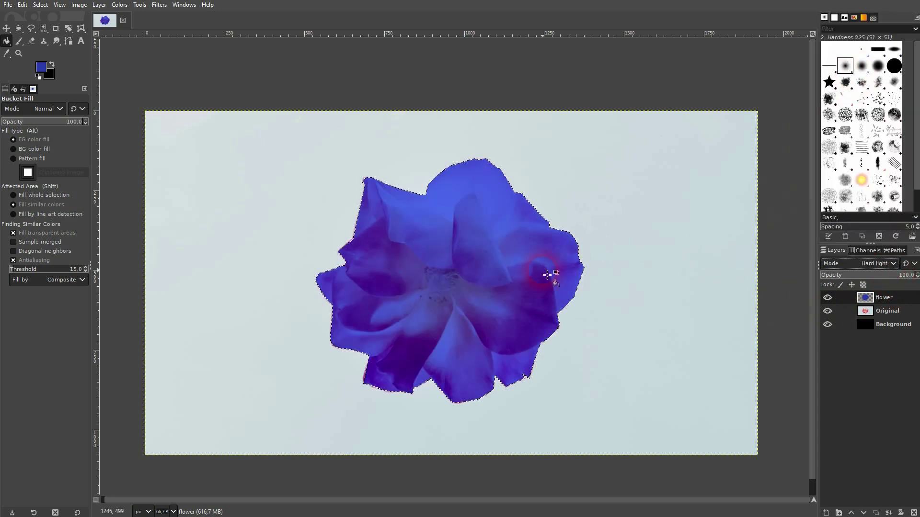
mouse_move(899, 276)
mouse_down()
mouse_move(798, 277)
mouse_move(885, 276)
mouse_up()
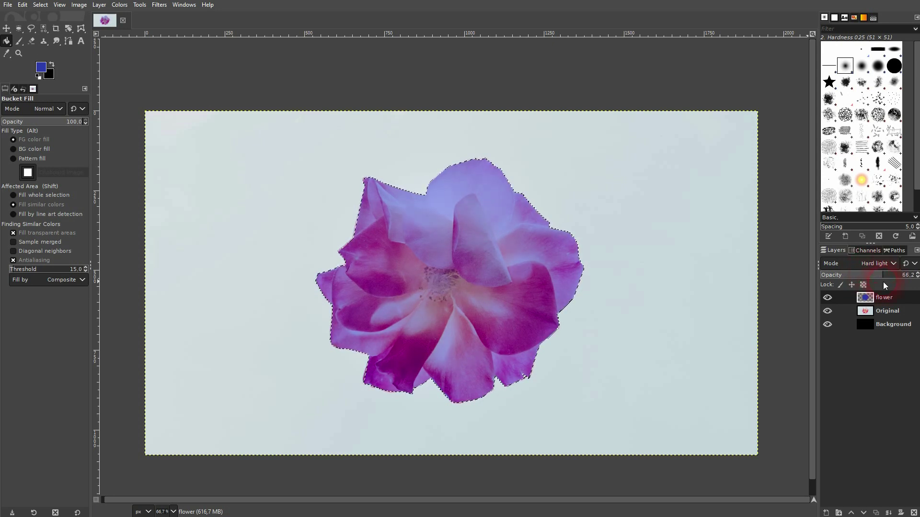
Set the foreground colour to green and bucket-fill the flower selection with it
click(41, 67)
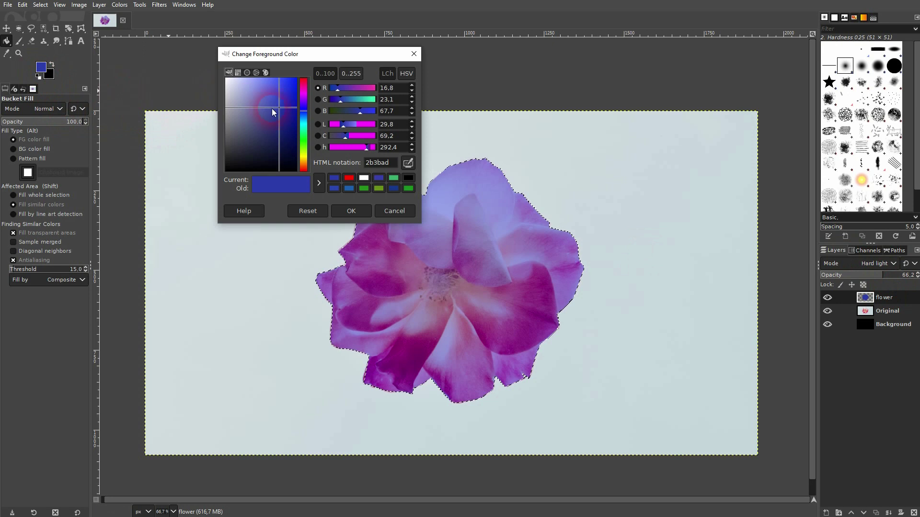
click(303, 135)
click(352, 210)
click(493, 309)
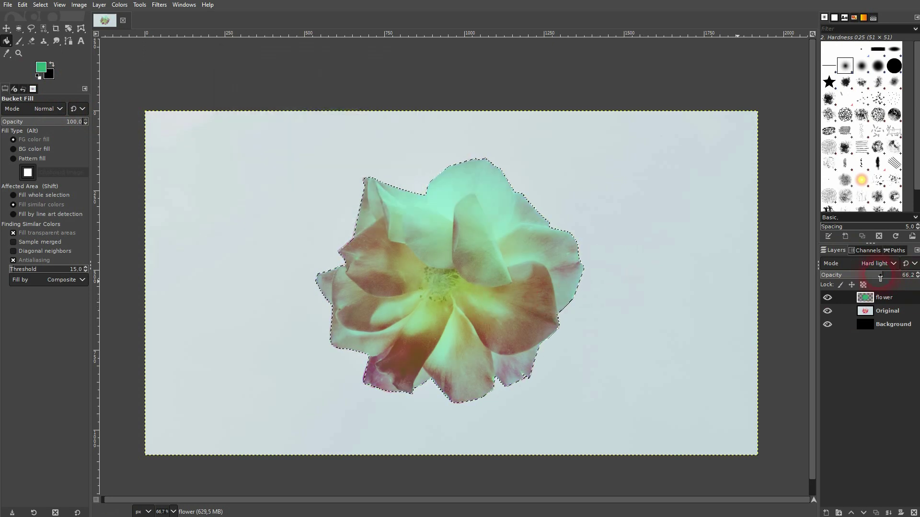
Raise the flower layer's opacity to 69.2 and toggle its visibility to compare
mouse_move(881, 276)
mouse_down()
mouse_move(847, 276)
mouse_move(887, 276)
mouse_up()
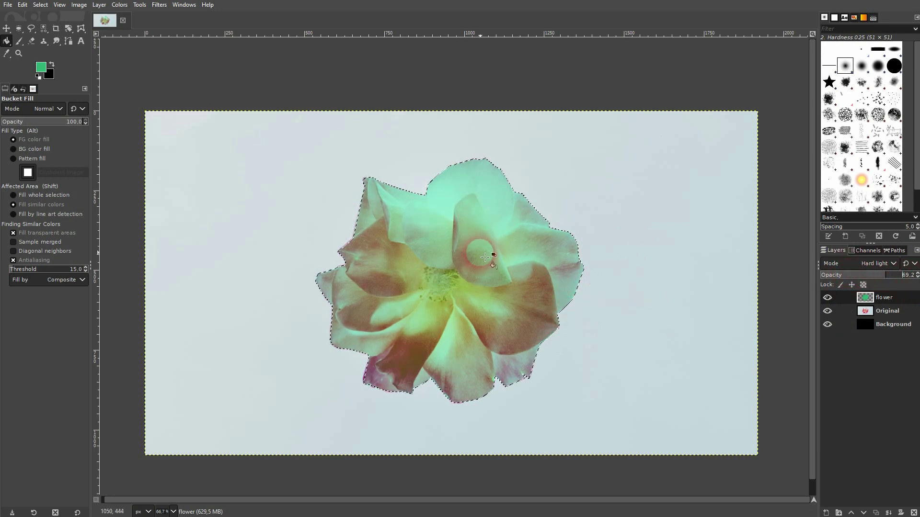
click(828, 298)
click(828, 298)
Select none with Ctrl+Shift+A, check the edges up close, then zoom out to 50% and recentre
key(shift+ctrl+a)
scroll(376, 396, up, 6)
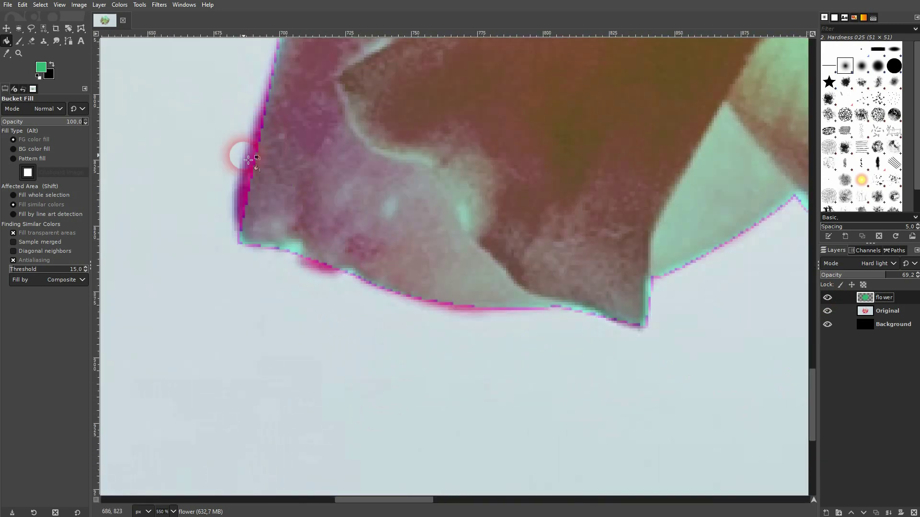
scroll(435, 182, down, 4)
scroll(455, 185, down, 3)
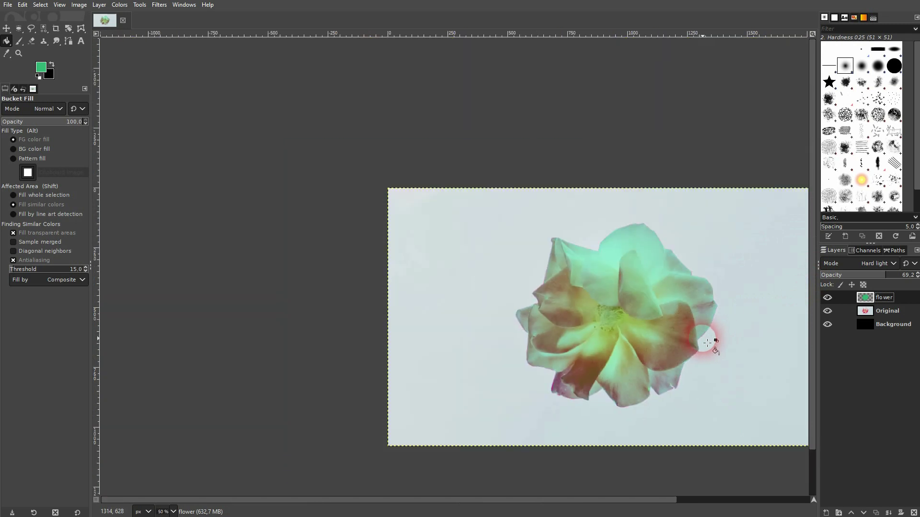
click(791, 500)
click(811, 484)
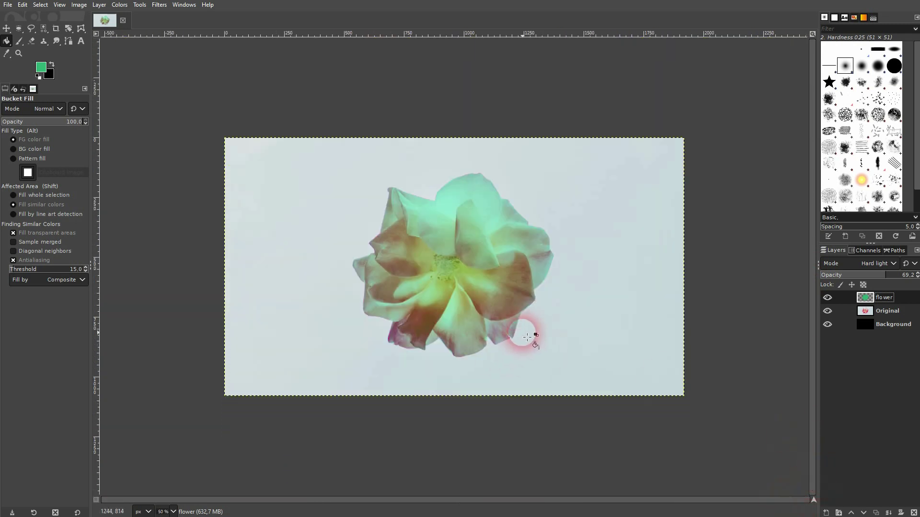